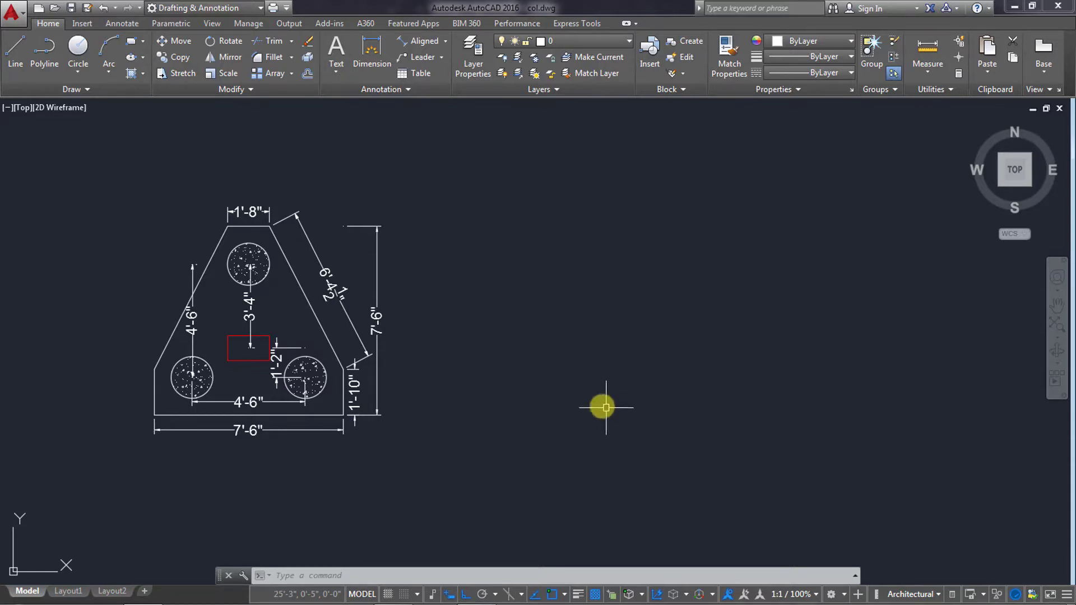
# Step: Draw a 7'-6" horizontal base line starting just right of the existing pile cap
pyautogui.moveTo(600, 404); pyautogui.dragTo(595, 404, button='middle')
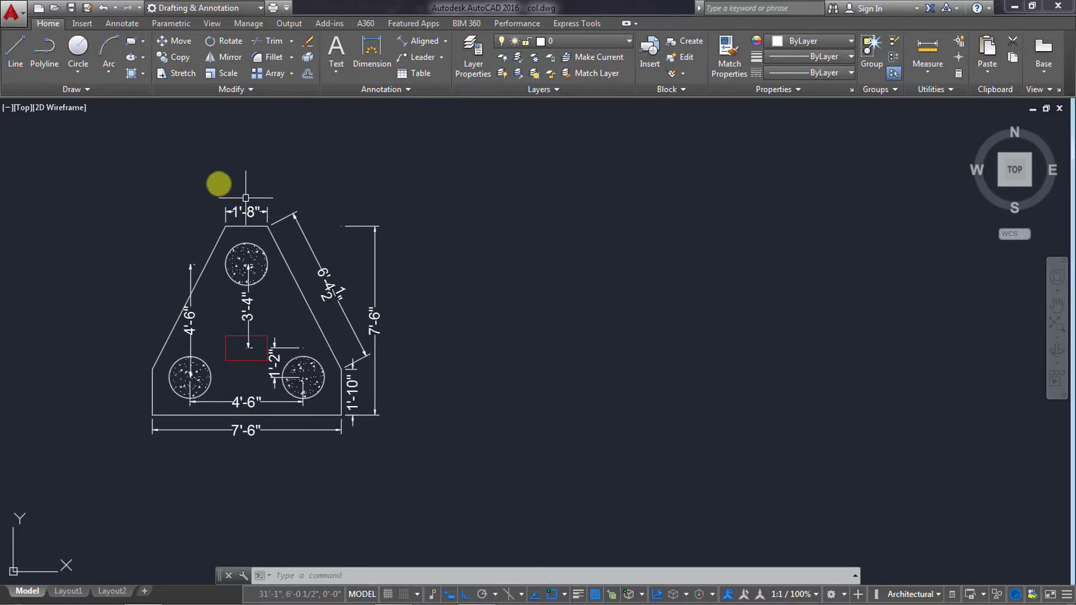
pyautogui.click(15, 48)
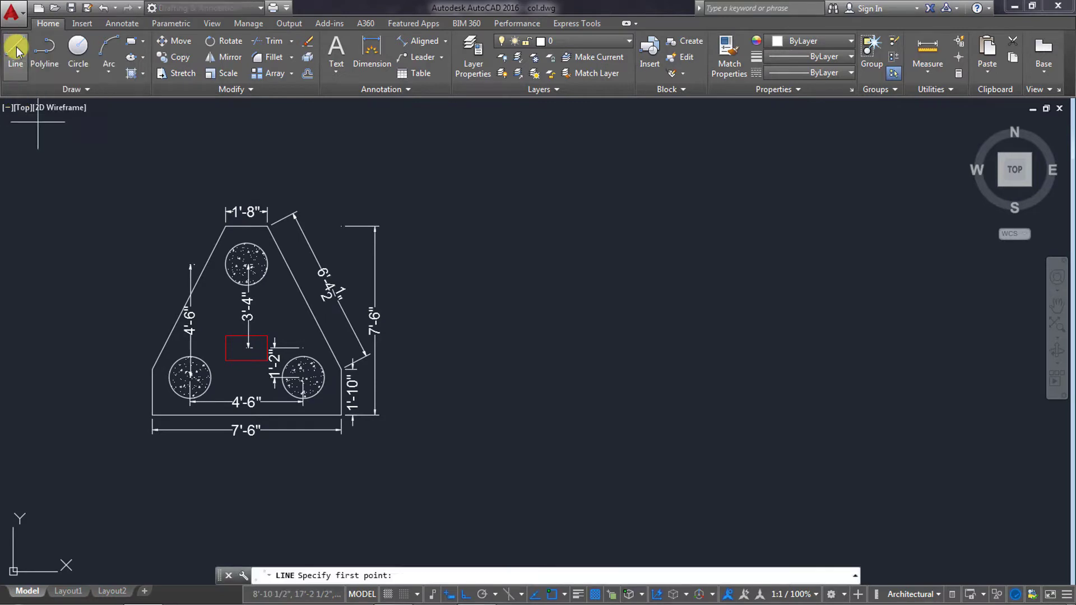
pyautogui.click(578, 413)
pyautogui.write("7'6")
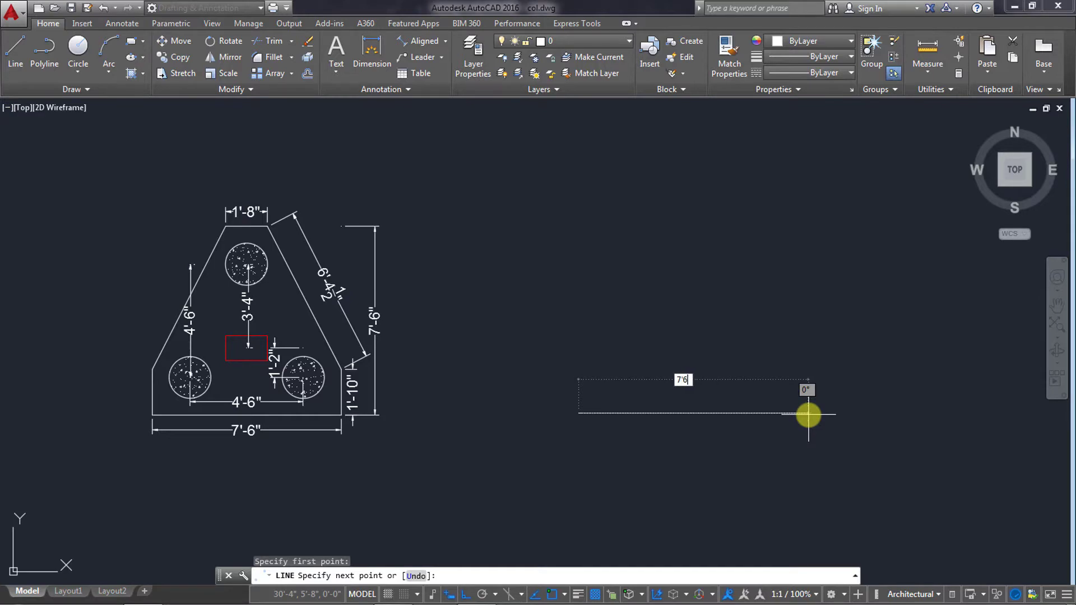
pyautogui.write("'6")
pyautogui.press('Return')
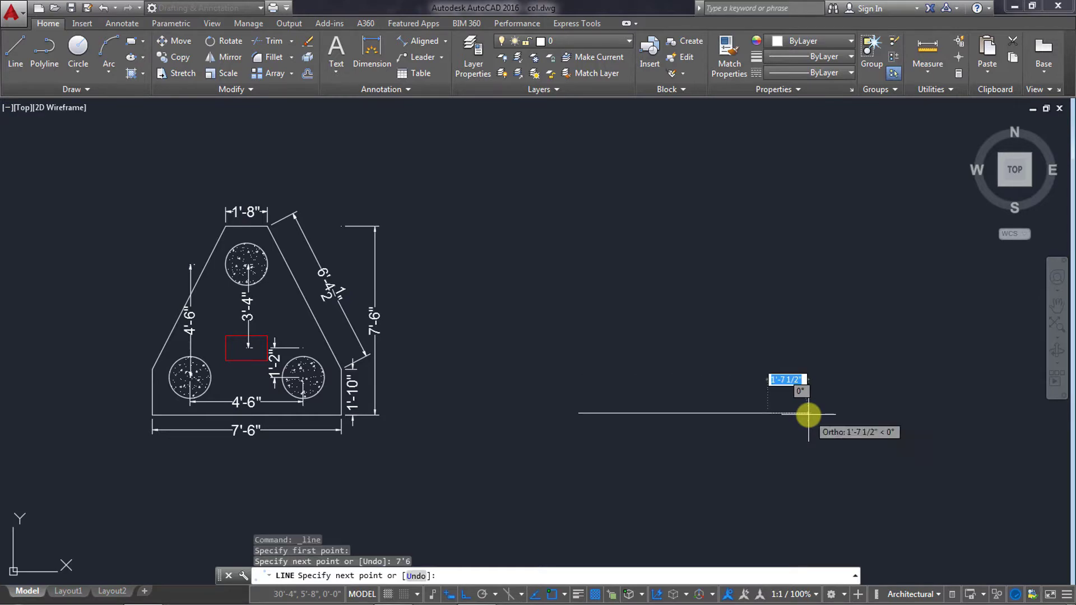
pyautogui.press('Return')
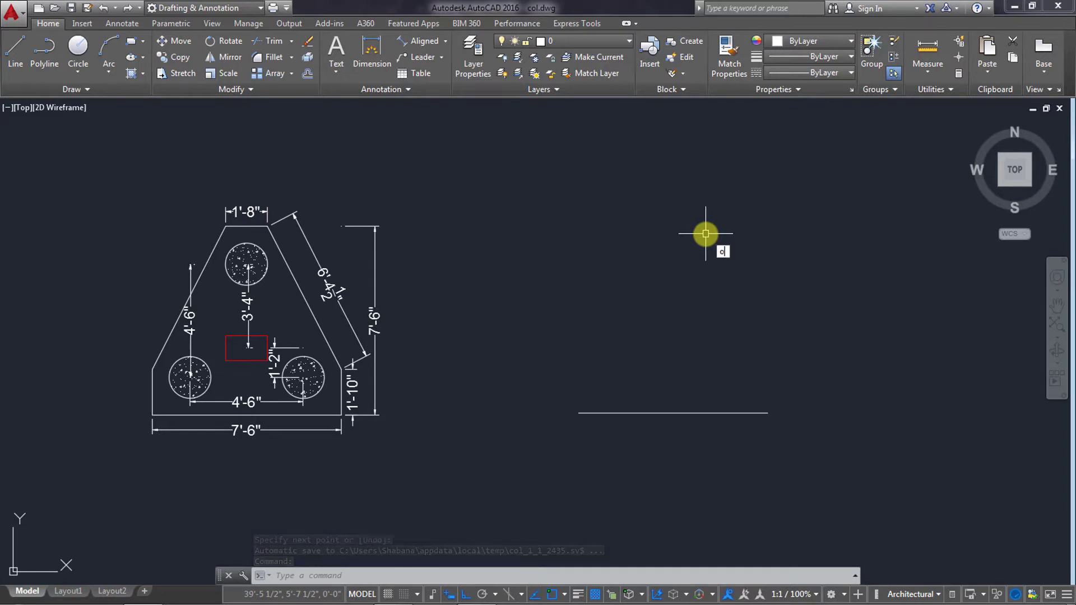
# Step: Offset the base line upward twice, at 7'-6" and at 1'-10"
pyautogui.press('Return')
pyautogui.write("7'6")
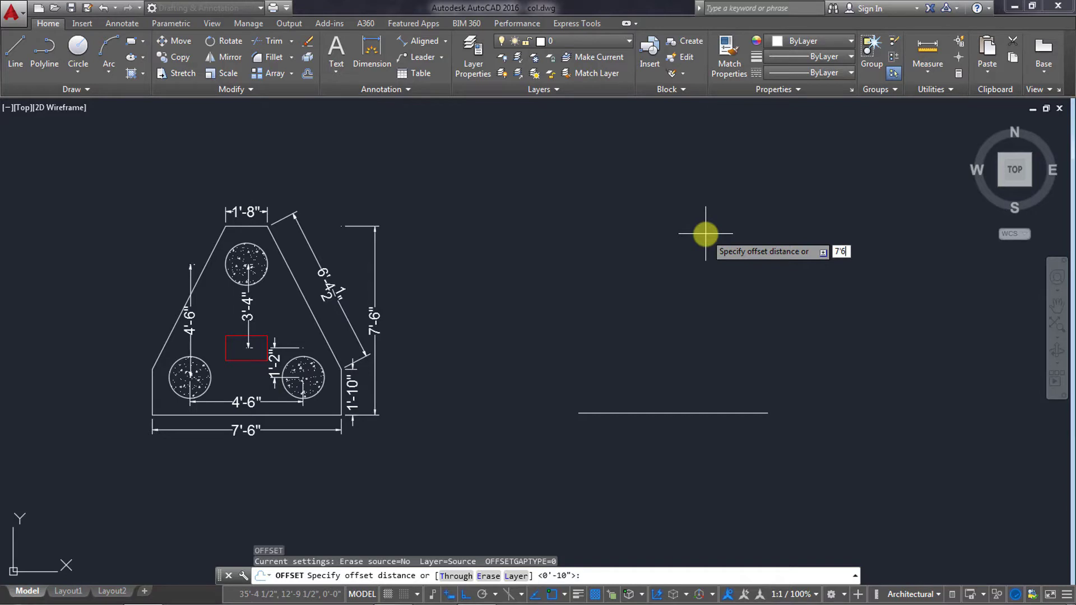
pyautogui.press('Return')
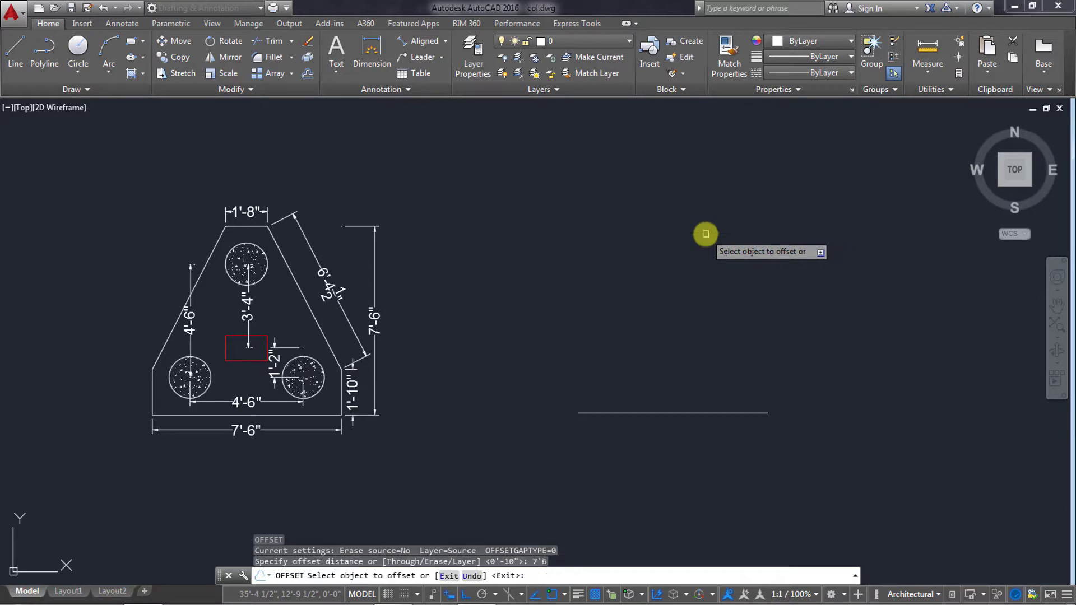
pyautogui.click(692, 413)
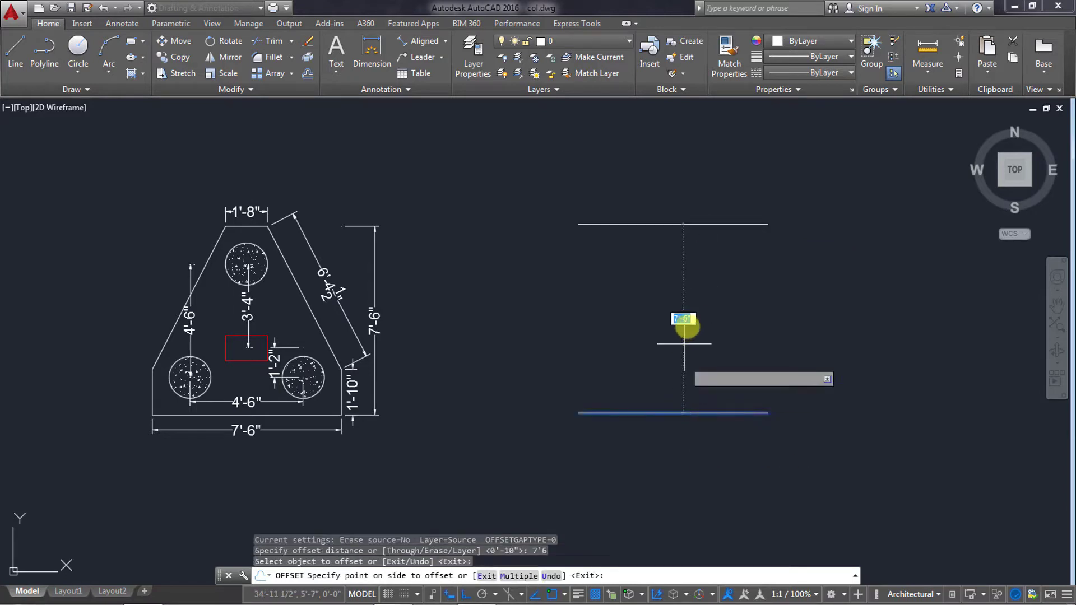
pyautogui.click(692, 283)
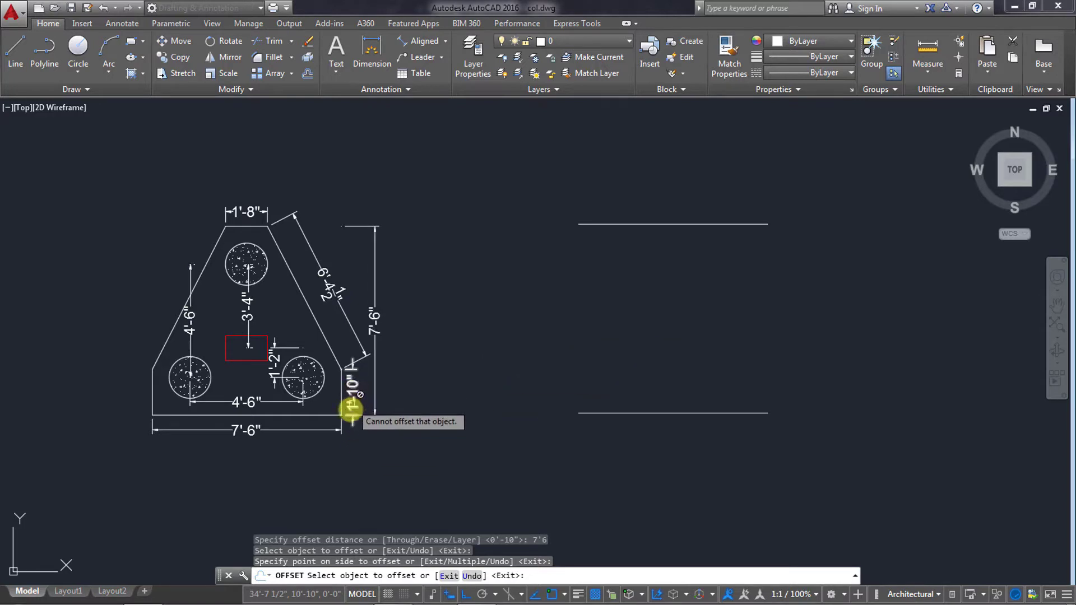
pyautogui.click(688, 413)
pyautogui.write("1'10")
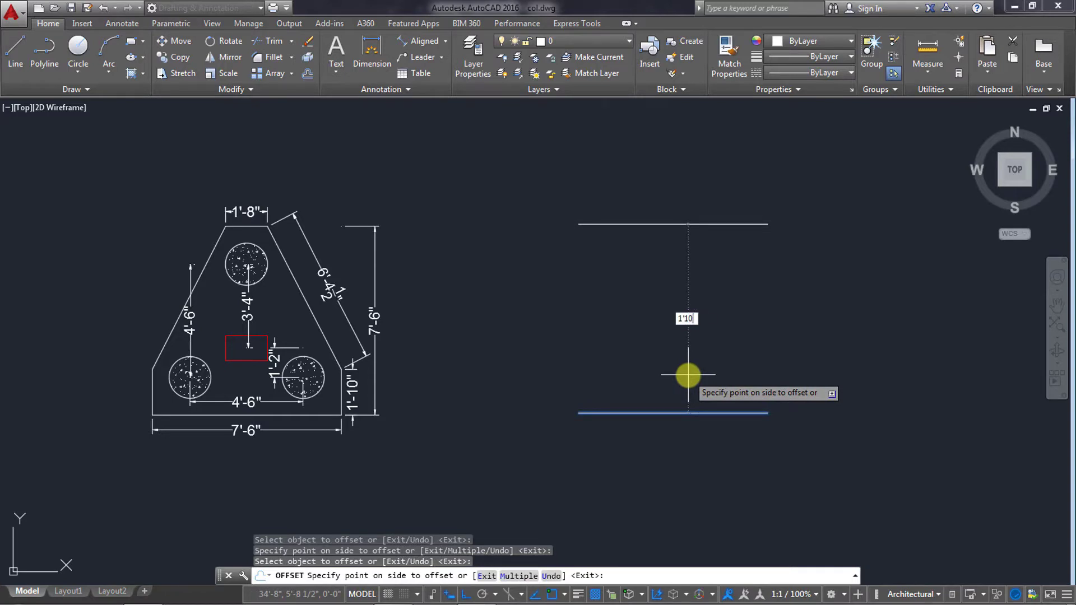
pyautogui.press('Return')
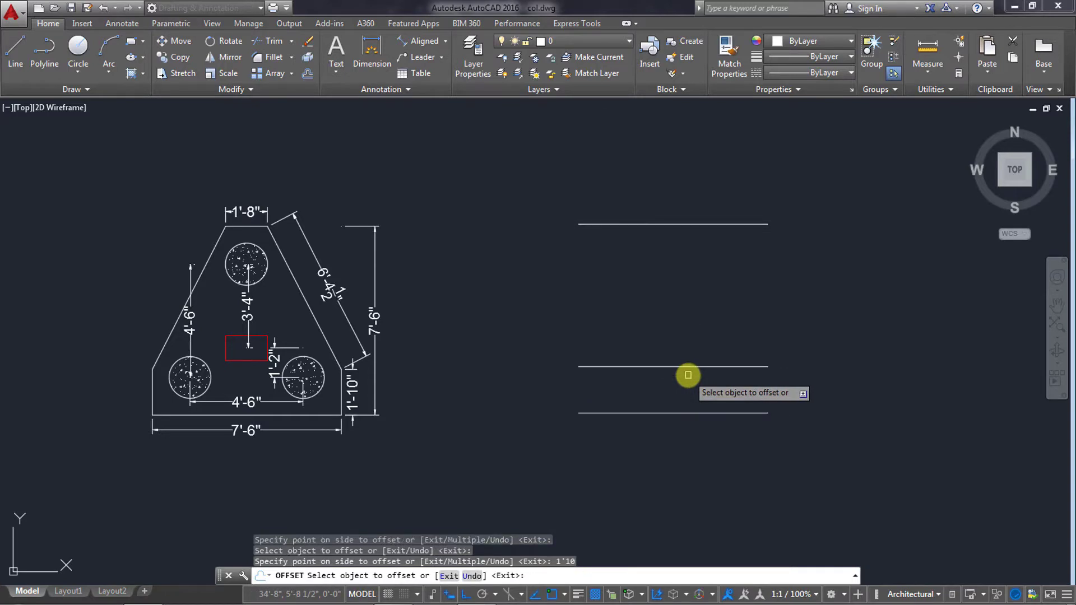
pyautogui.press('Return')
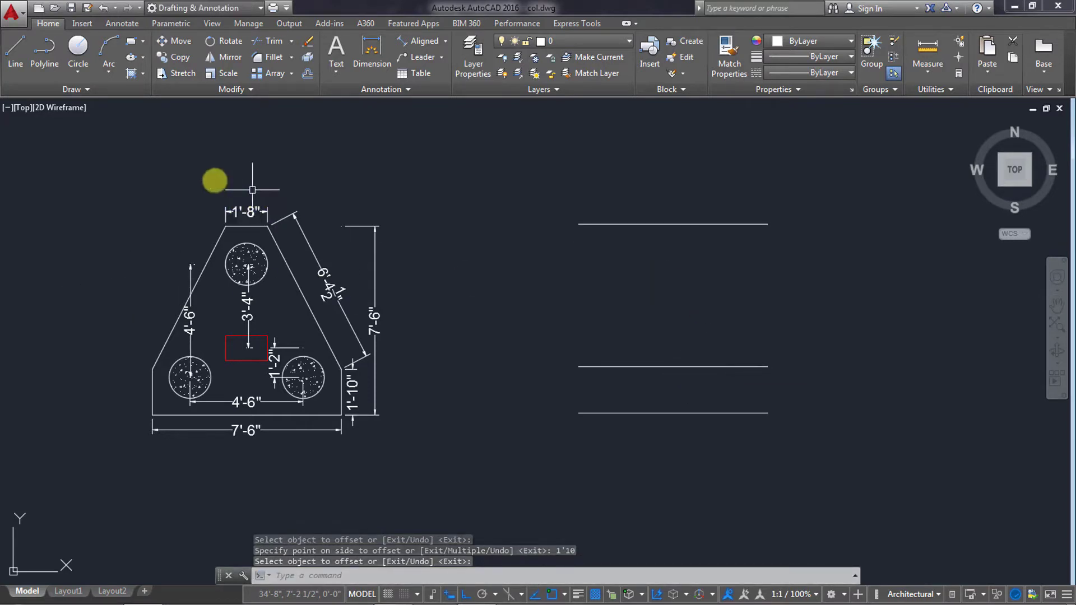
# Step: Draw a vertical centre line from the top line's midpoint down to the base line
pyautogui.click(13, 49)
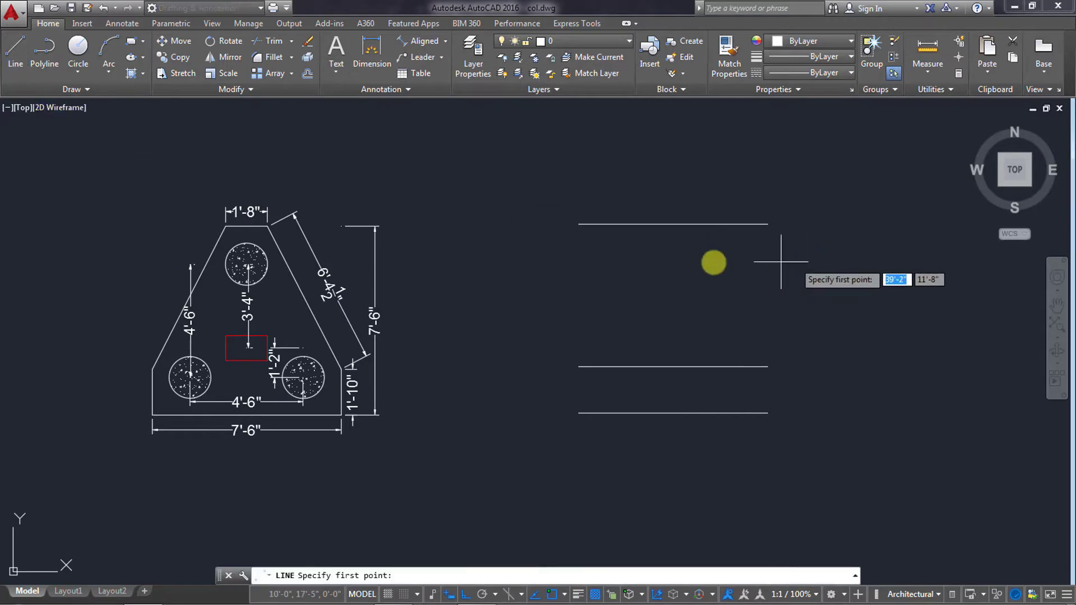
pyautogui.click(675, 225)
pyautogui.click(673, 413)
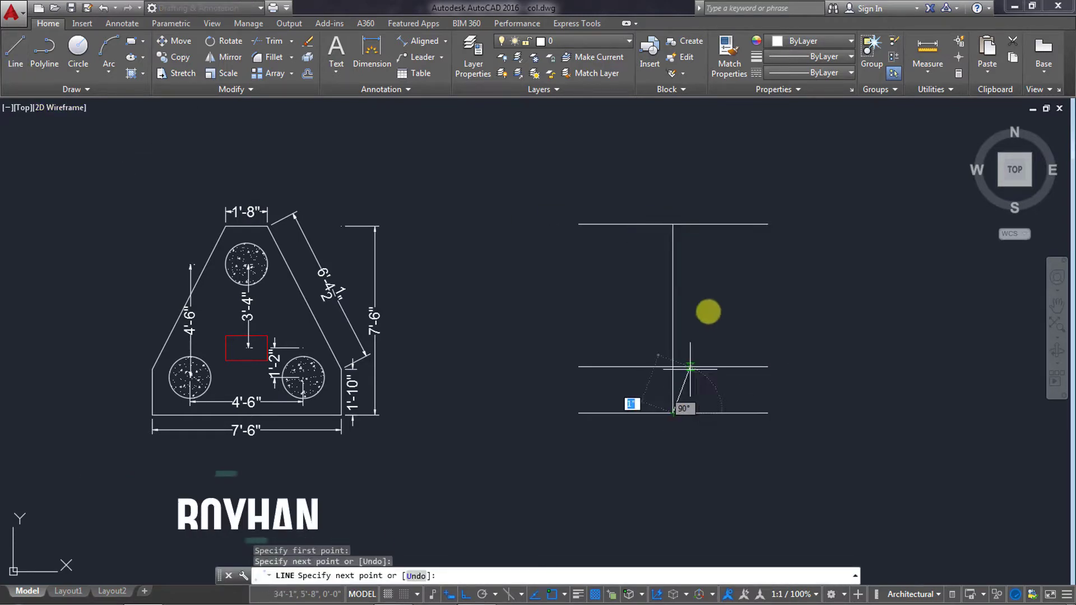
pyautogui.rightClick(709, 307)
pyautogui.click(722, 316)
pyautogui.write('o')
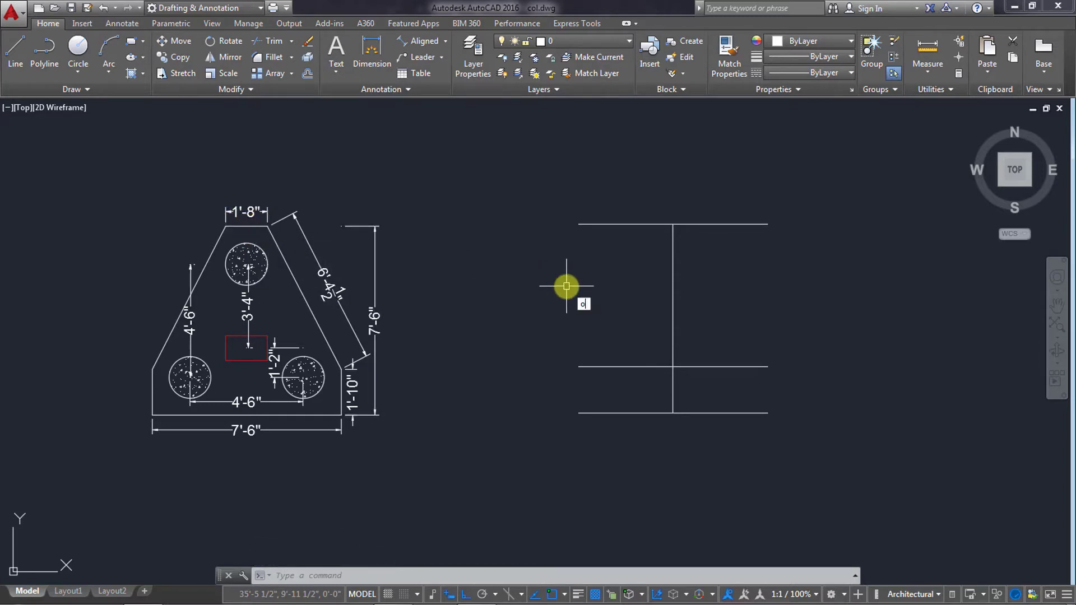
# Step: Offset the centre line 10 inches to both the right and the left
pyautogui.press('Return')
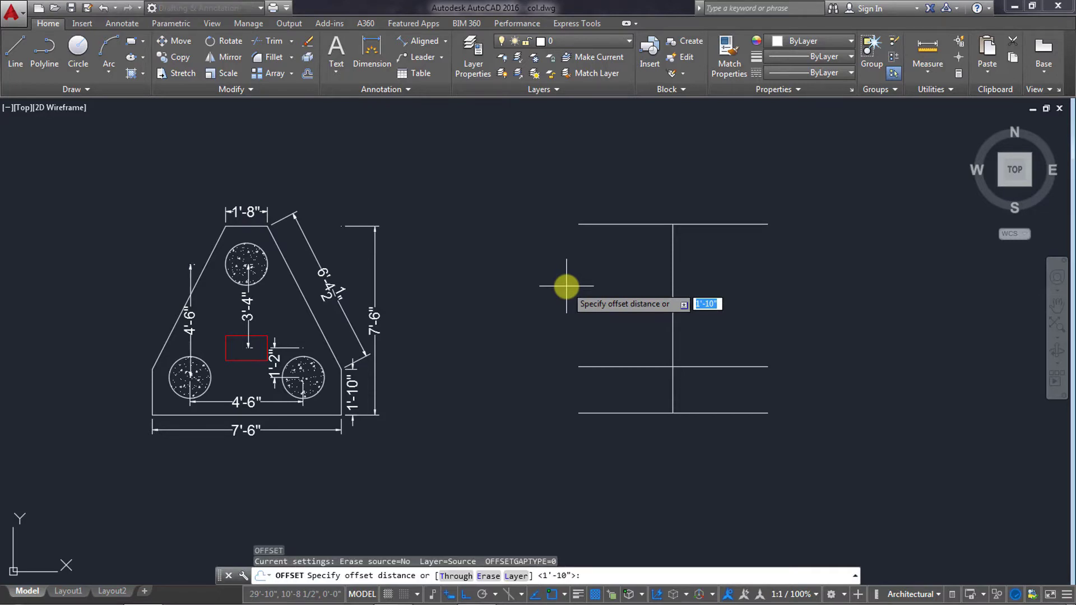
pyautogui.write('10')
pyautogui.press('Return')
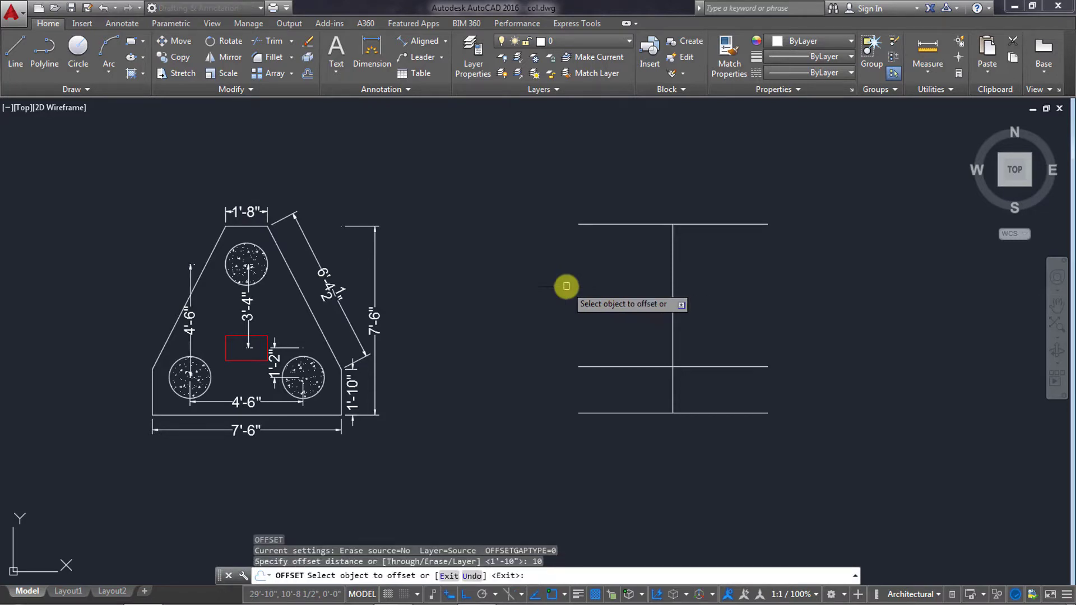
pyautogui.click(673, 289)
pyautogui.click(727, 288)
pyautogui.click(672, 288)
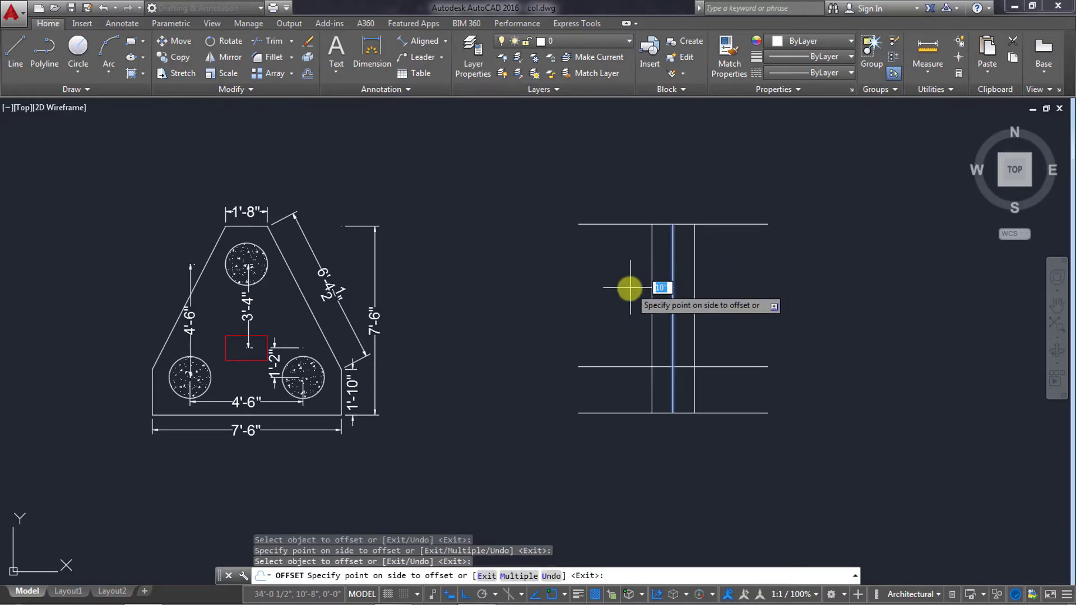
pyautogui.click(629, 289)
pyautogui.rightClick(629, 290)
pyautogui.click(653, 299)
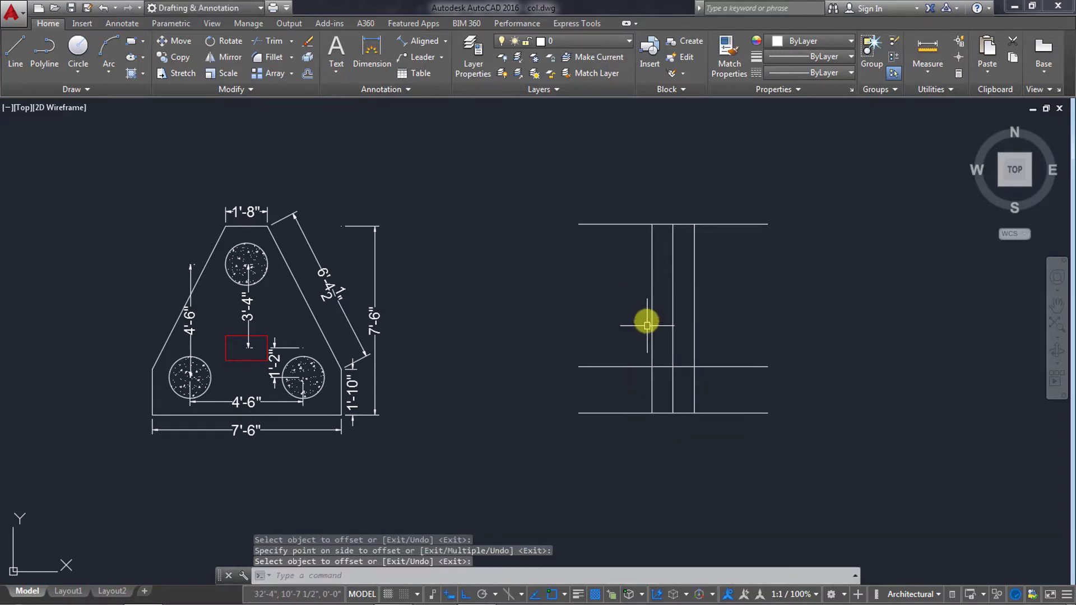
# Step: Trace the chamfered outline over the guides: slanted sides, short top edge and right edge to the base
pyautogui.click(16, 54)
pyautogui.click(580, 413)
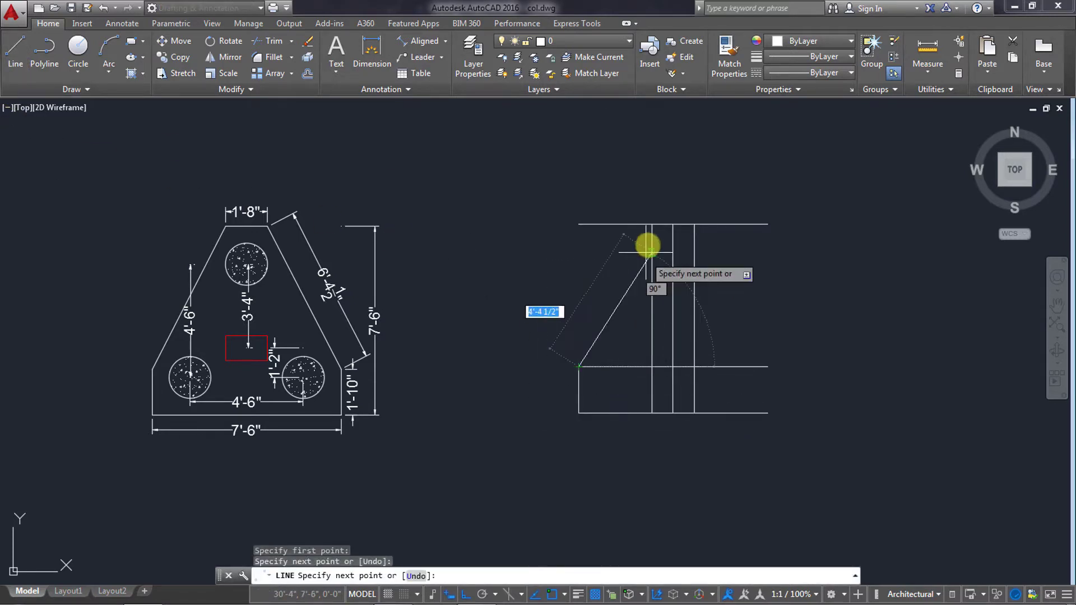
pyautogui.click(652, 224)
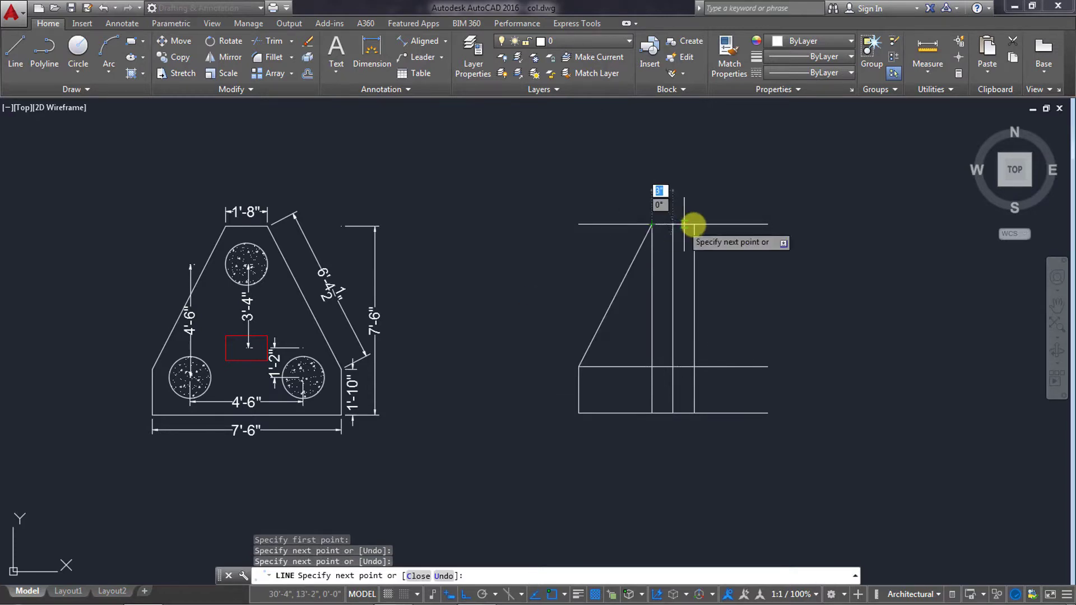
pyautogui.click(695, 224)
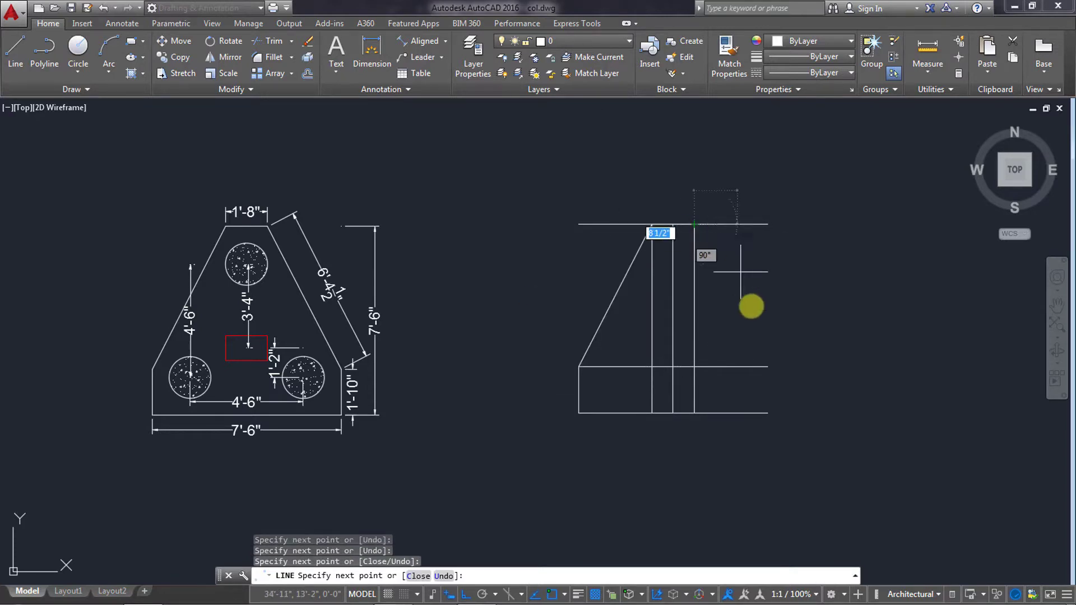
pyautogui.click(768, 367)
pyautogui.click(767, 413)
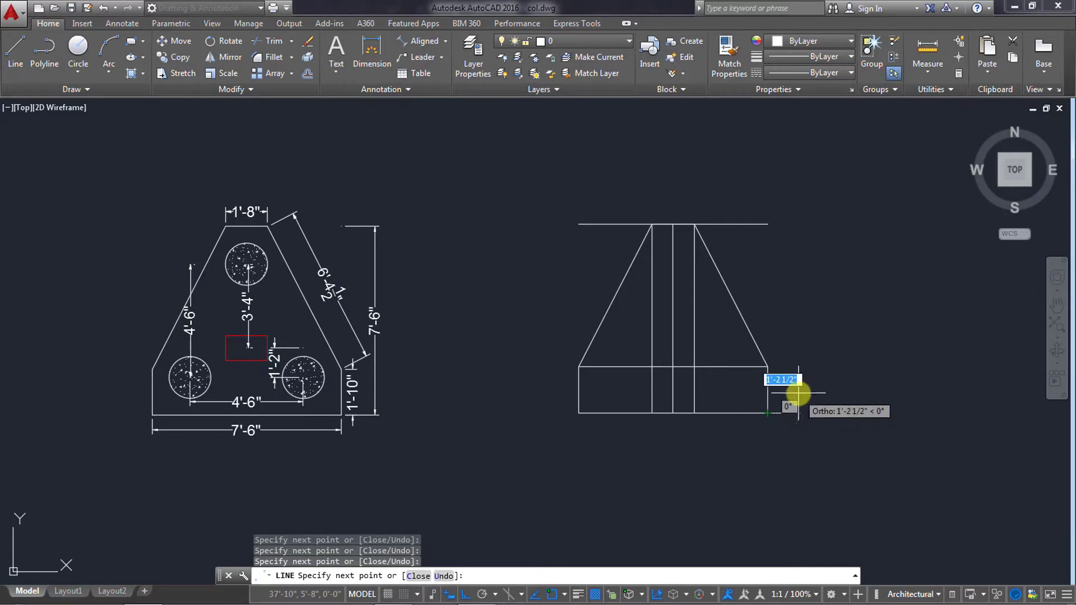
pyautogui.rightClick(815, 332)
pyautogui.click(829, 337)
# Step: Delete the construction guide lines, including the vertical guides and top line
pyautogui.click(710, 386)
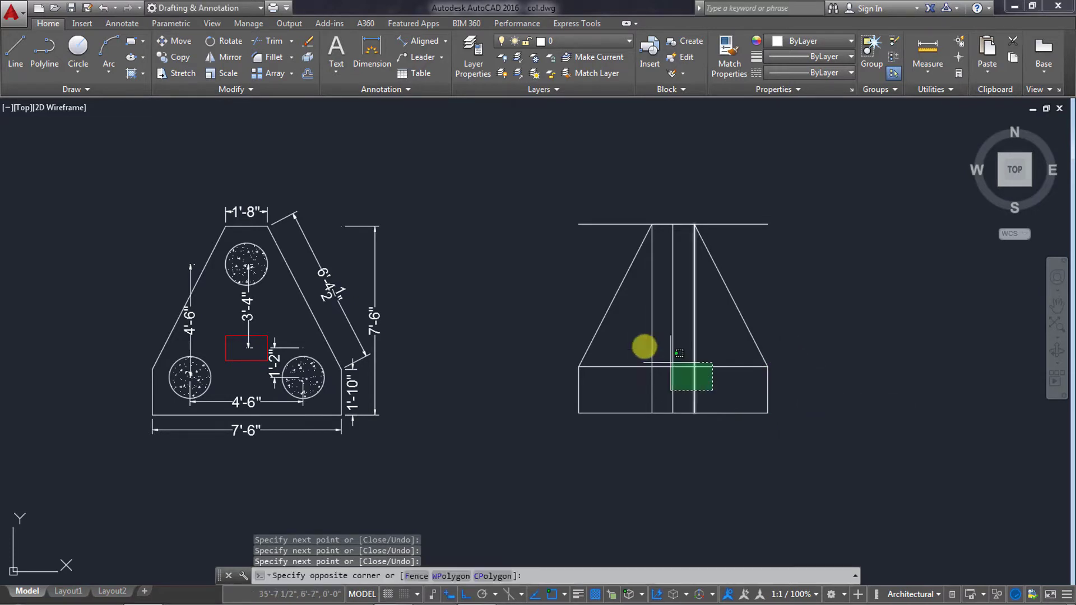
pyautogui.click(632, 339)
pyautogui.click(745, 223)
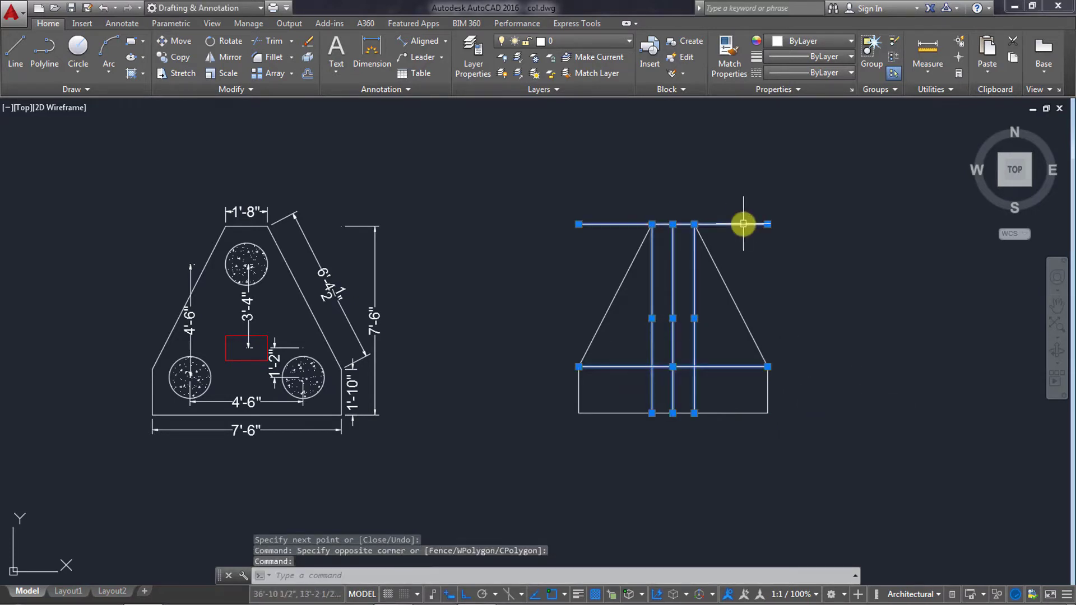
pyautogui.rightClick(745, 224)
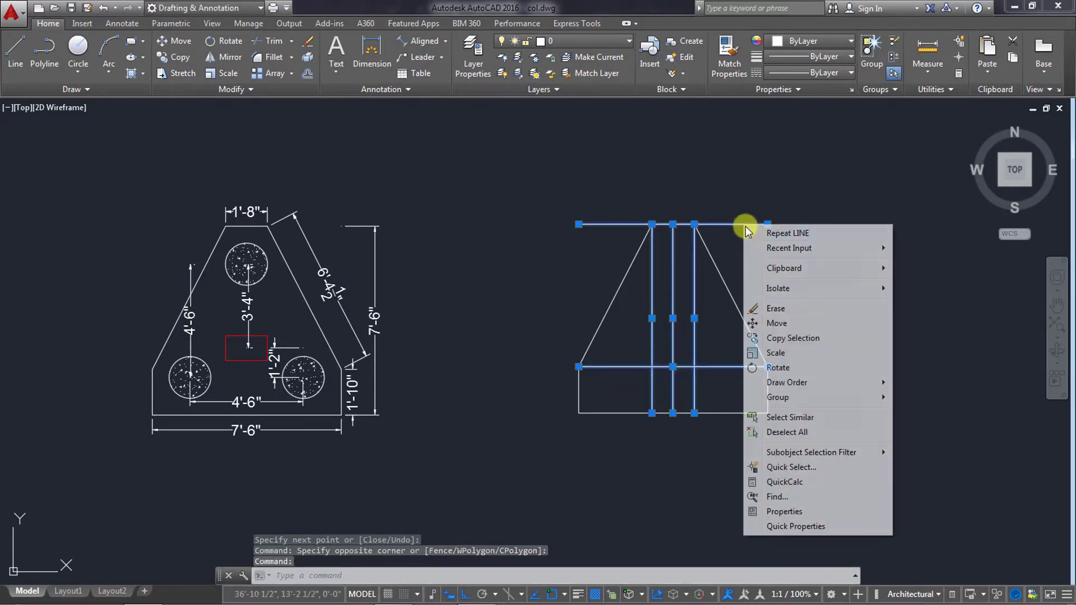
pyautogui.click(794, 311)
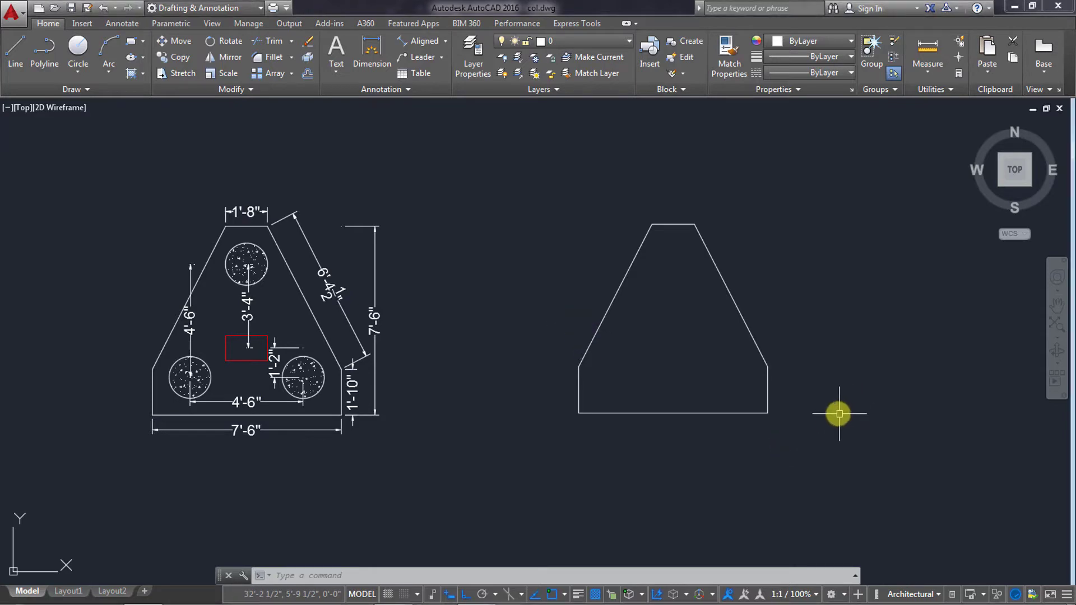
# Step: Convert the six-edge chamfered outline into a single region with REGION
pyautogui.write('e')
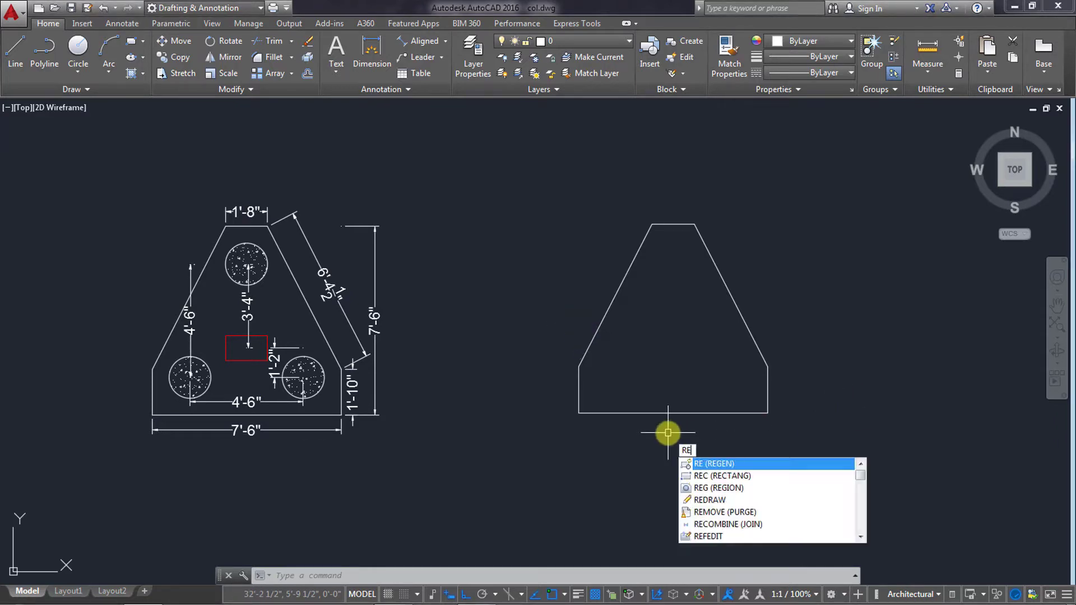
pyautogui.write('g')
pyautogui.press('Return')
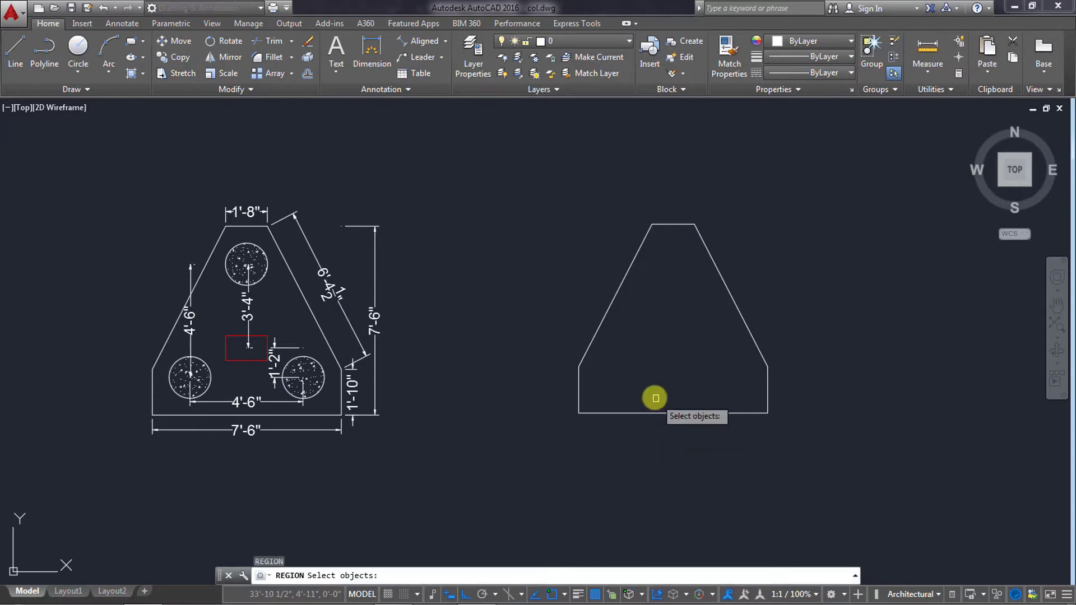
pyautogui.click(833, 449)
pyautogui.click(467, 175)
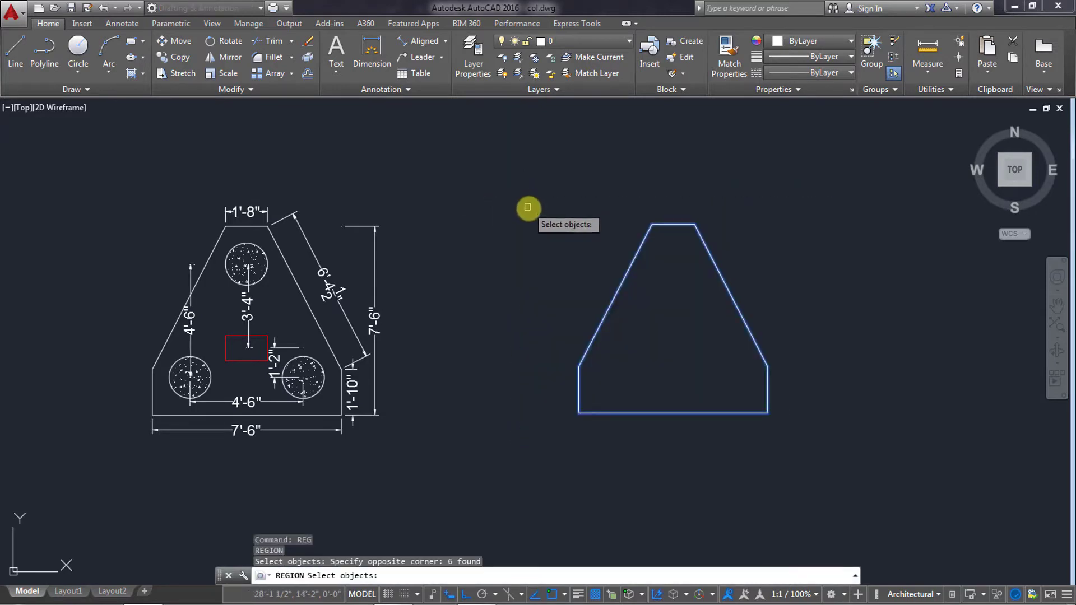
pyautogui.press('Return')
pyautogui.click(622, 278)
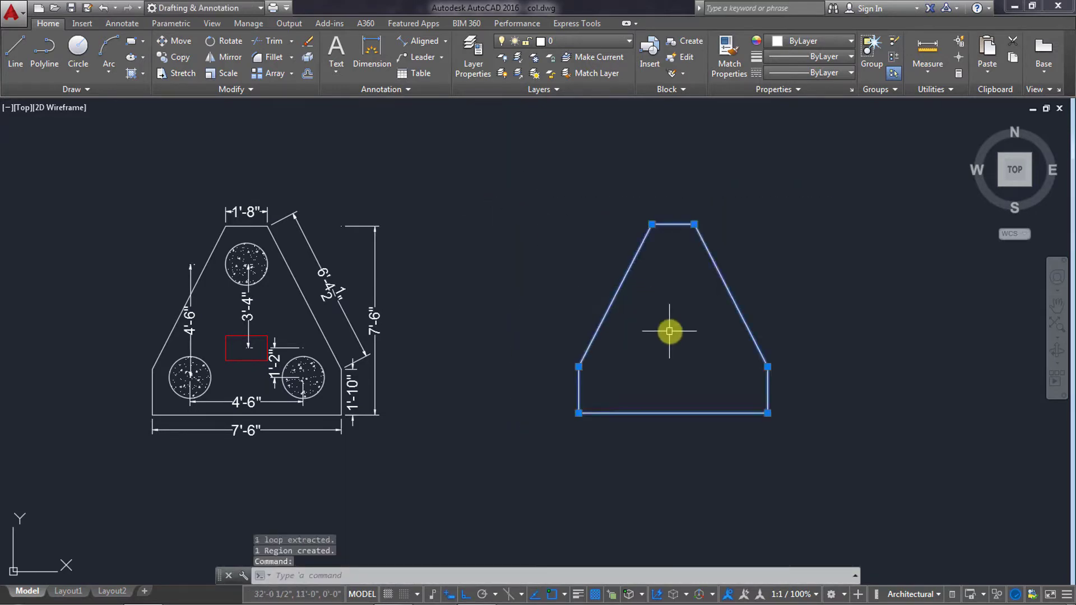
pyautogui.press('Escape')
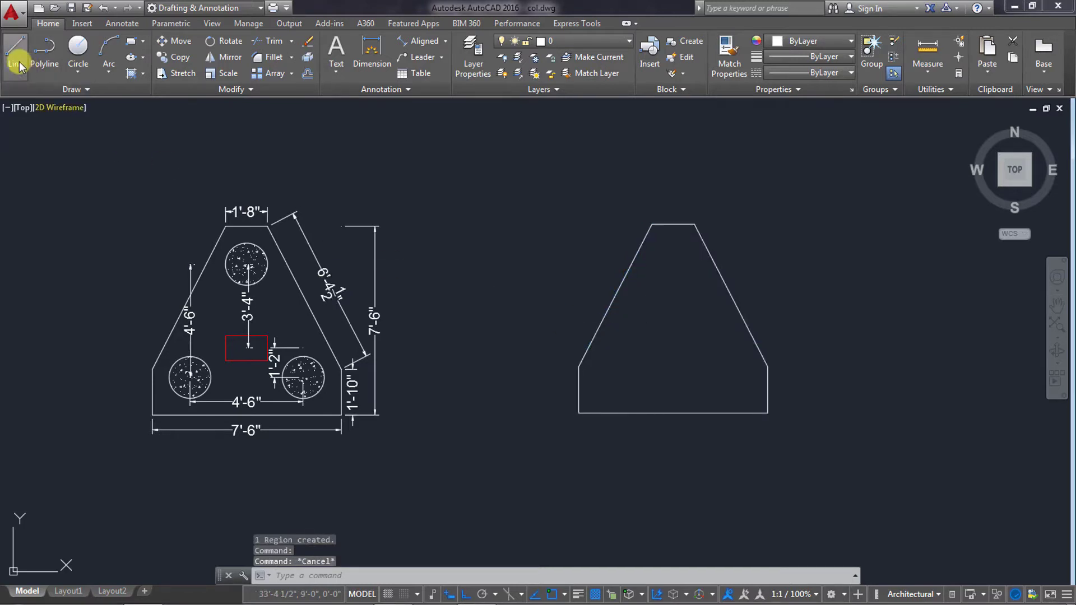
# Step: Draw a helper line 1'6" right and 1'6" up from the cap's bottom-left corner
pyautogui.click(20, 66)
pyautogui.click(578, 413)
pyautogui.write("1'6")
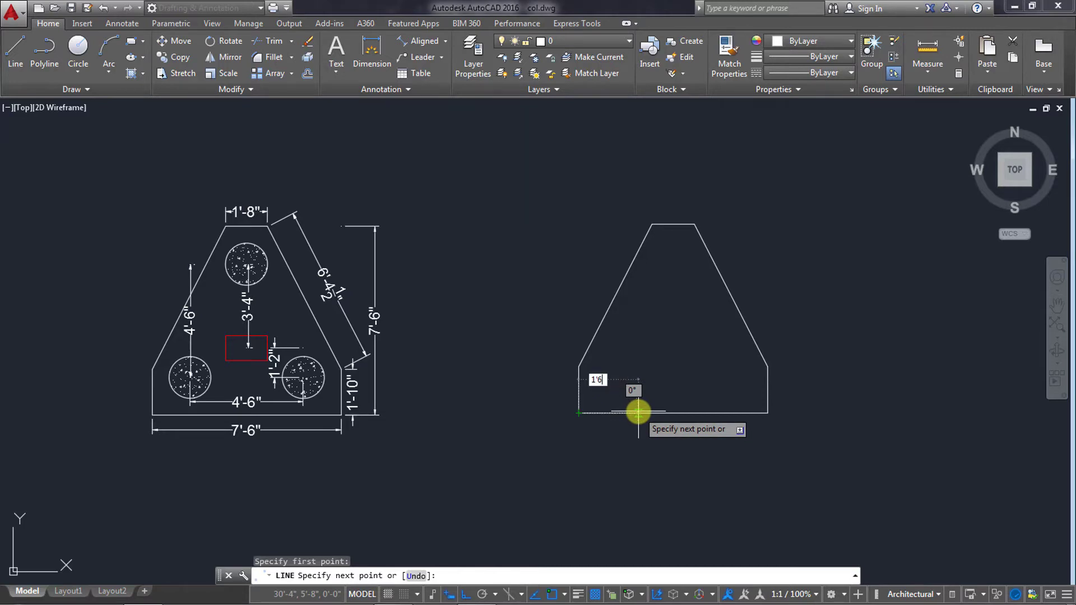
pyautogui.press('Return')
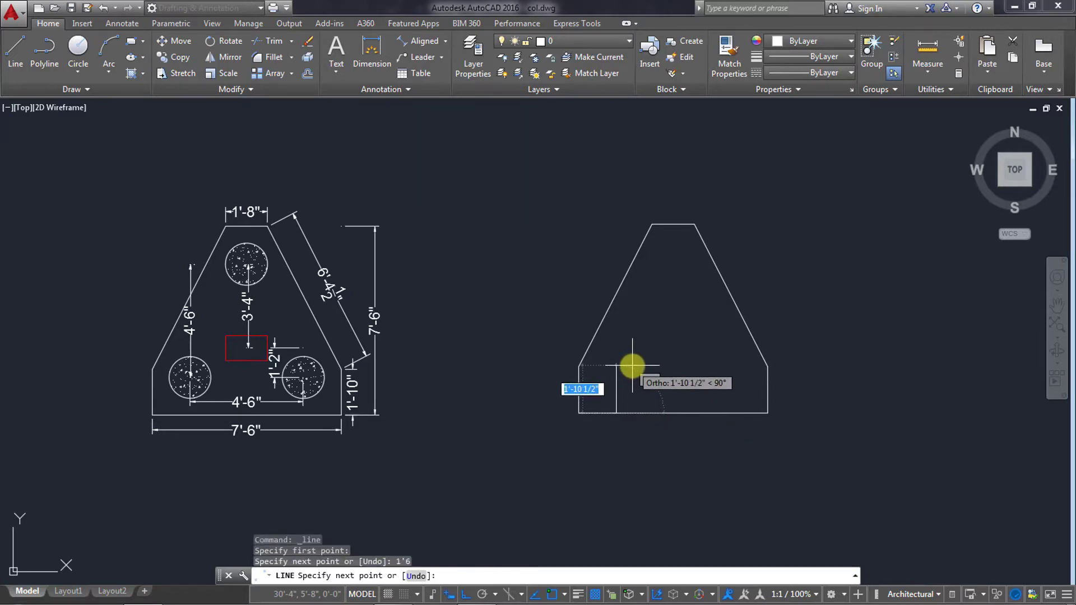
pyautogui.write("1'6")
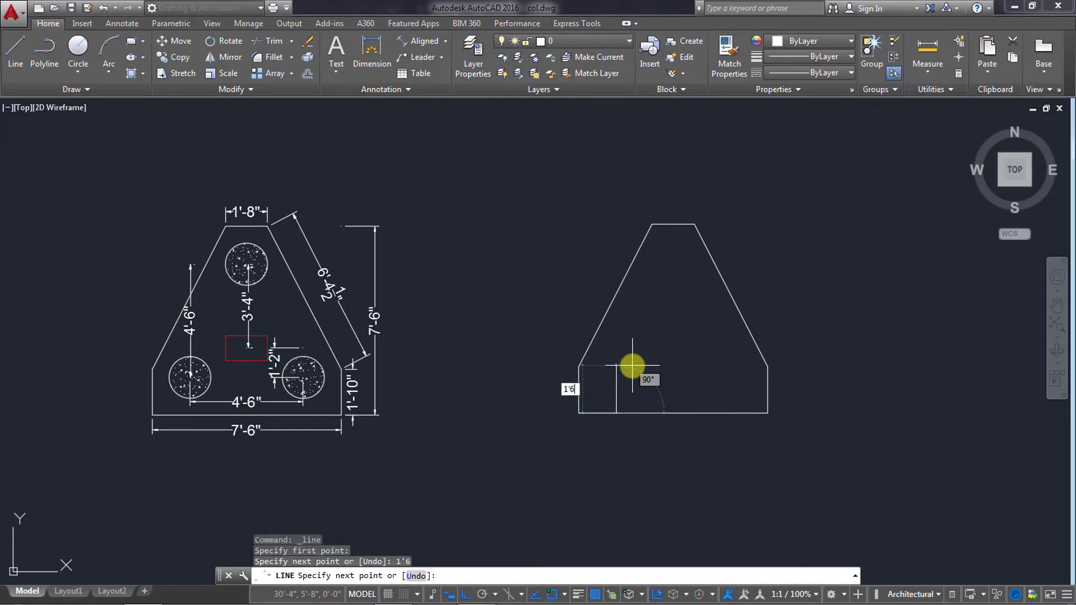
pyautogui.press('Return')
pyautogui.press('Return')
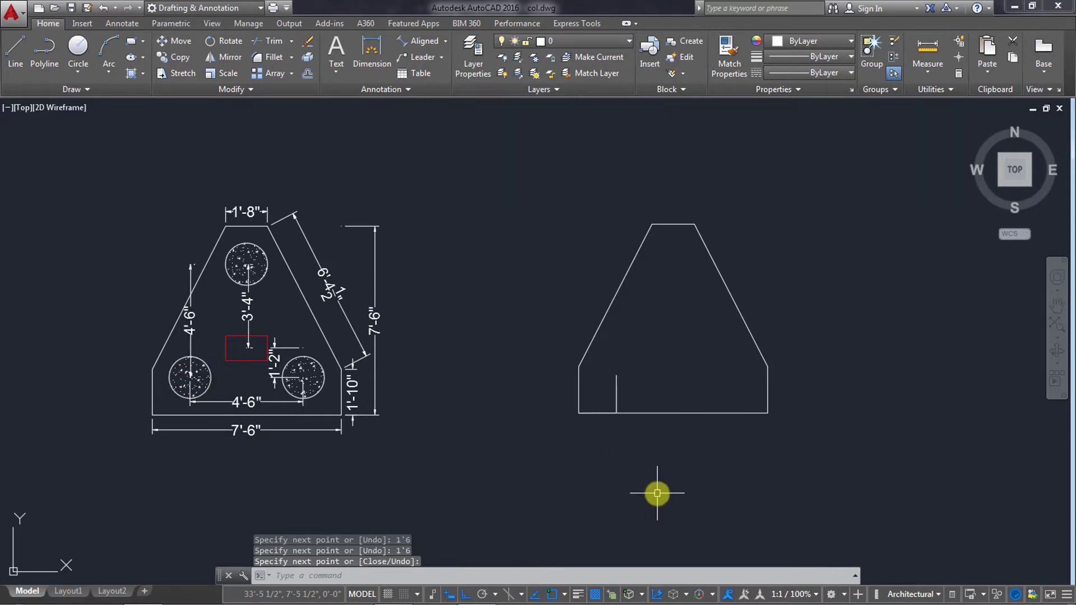
# Step: Draw a 10-inch-radius circle at the helper line's top end, then select the helper lines
pyautogui.click(79, 56)
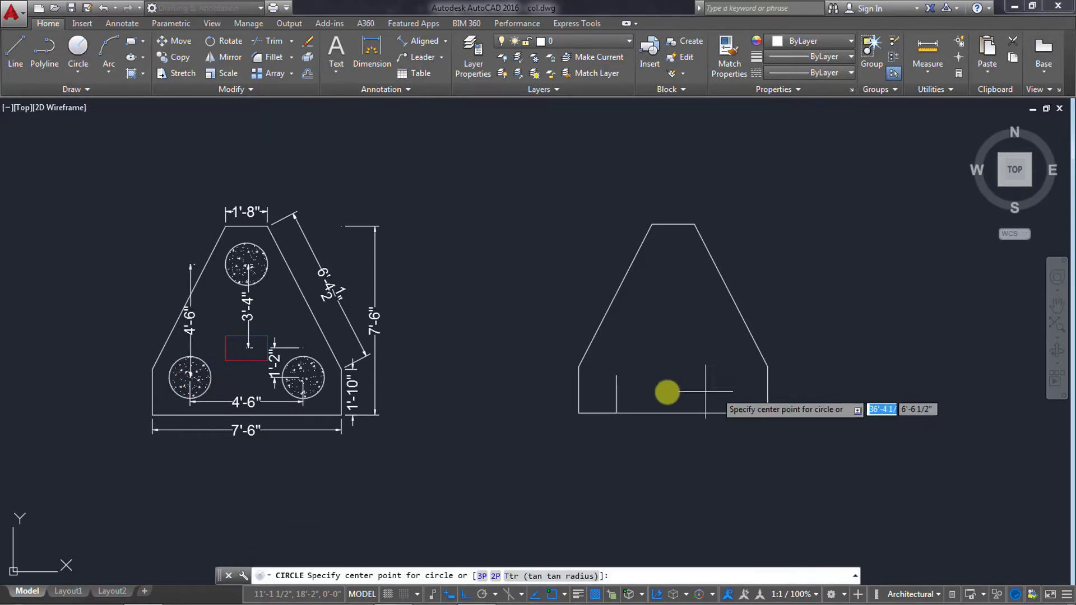
pyautogui.click(616, 375)
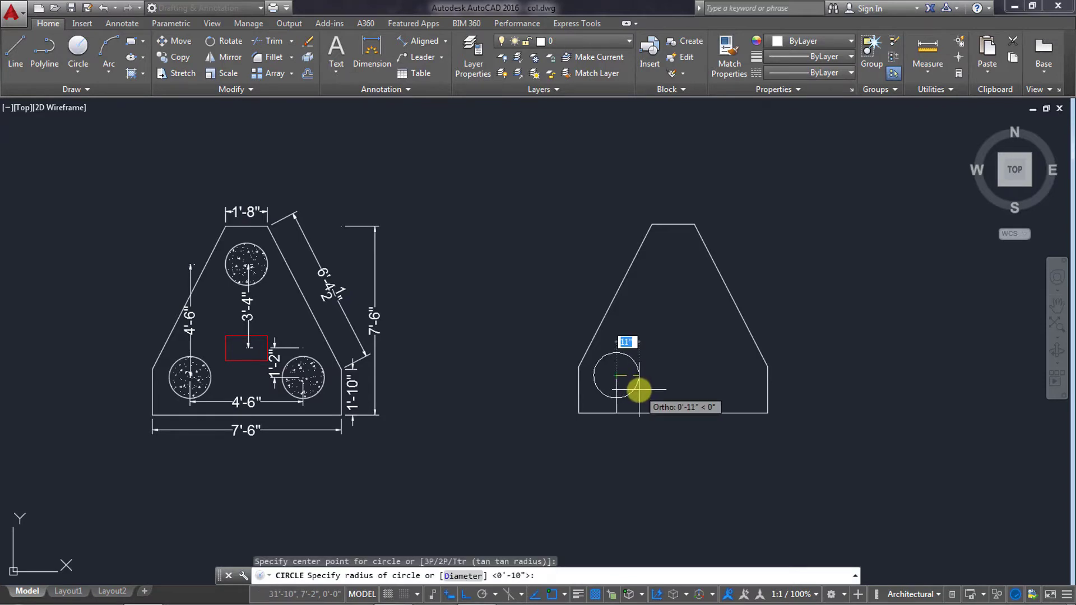
pyautogui.write('10')
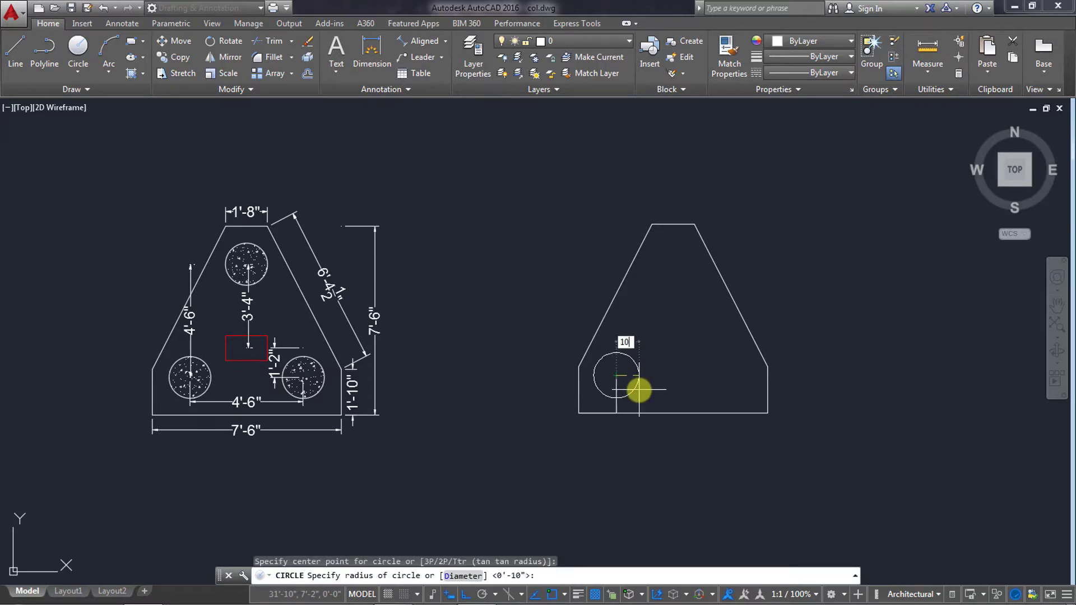
pyautogui.press('Return')
pyautogui.click(581, 389)
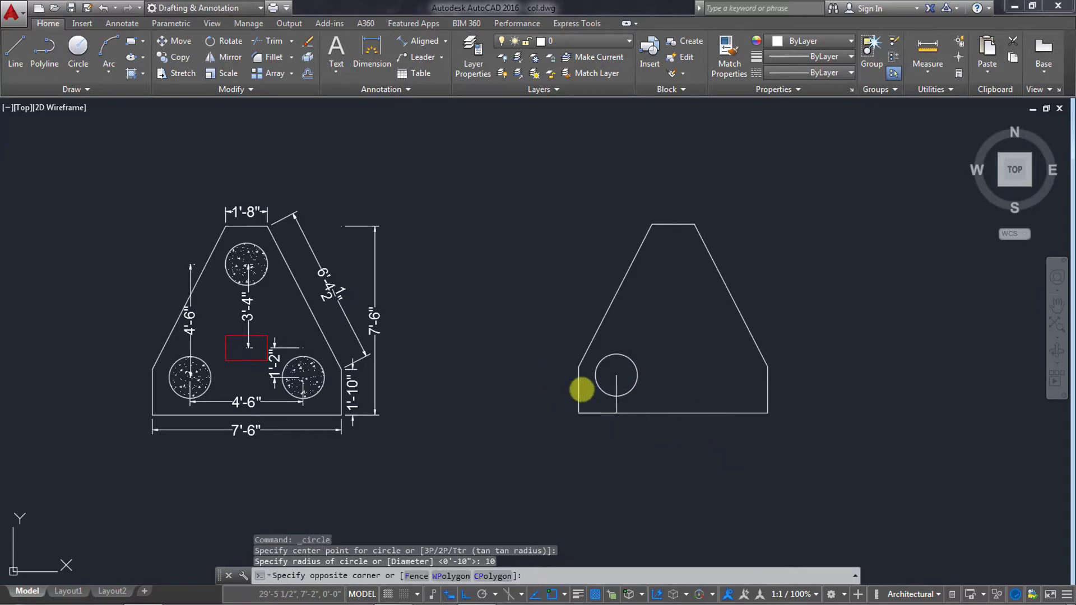
pyautogui.click(642, 452)
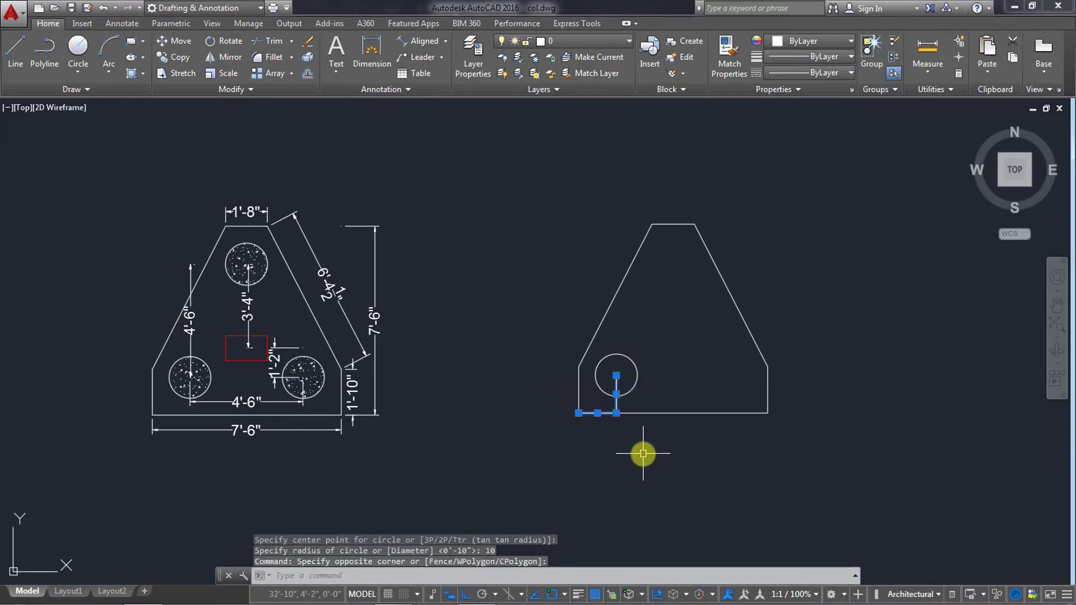
# Step: Erase the helper lines and mirror the pile circle about the vertical centreline
pyautogui.press('Delete')
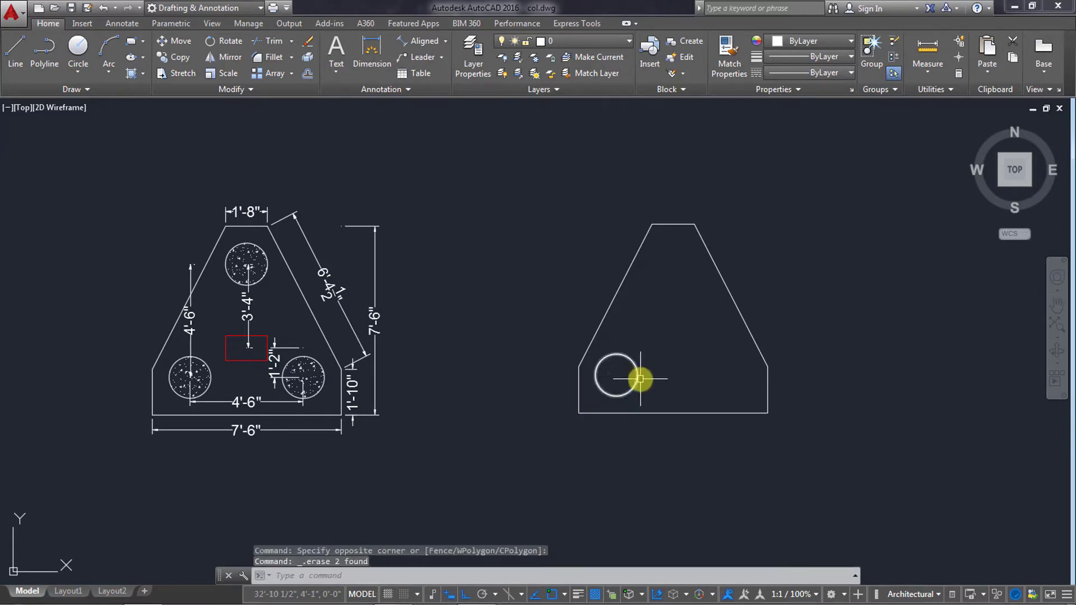
pyautogui.click(637, 379)
pyautogui.write('mi')
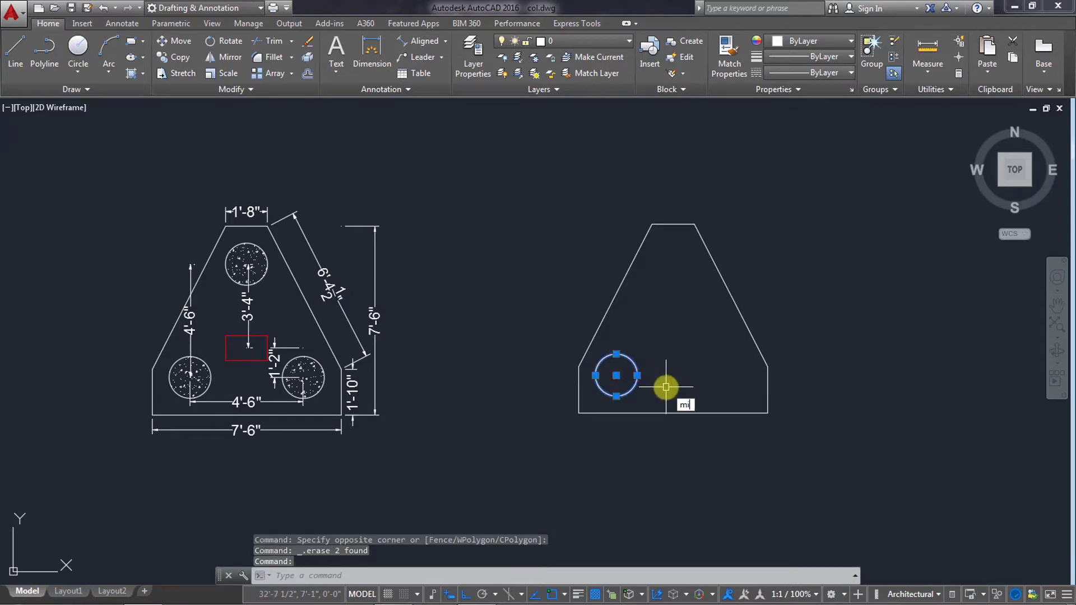
pyautogui.press('Return')
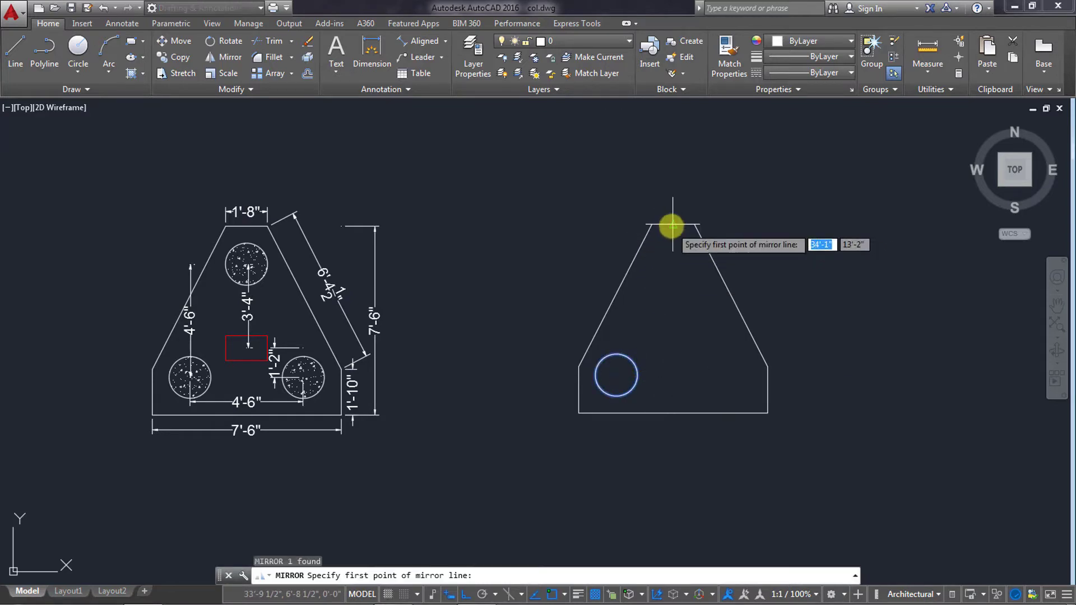
pyautogui.click(673, 224)
pyautogui.click(687, 330)
pyautogui.press('Return')
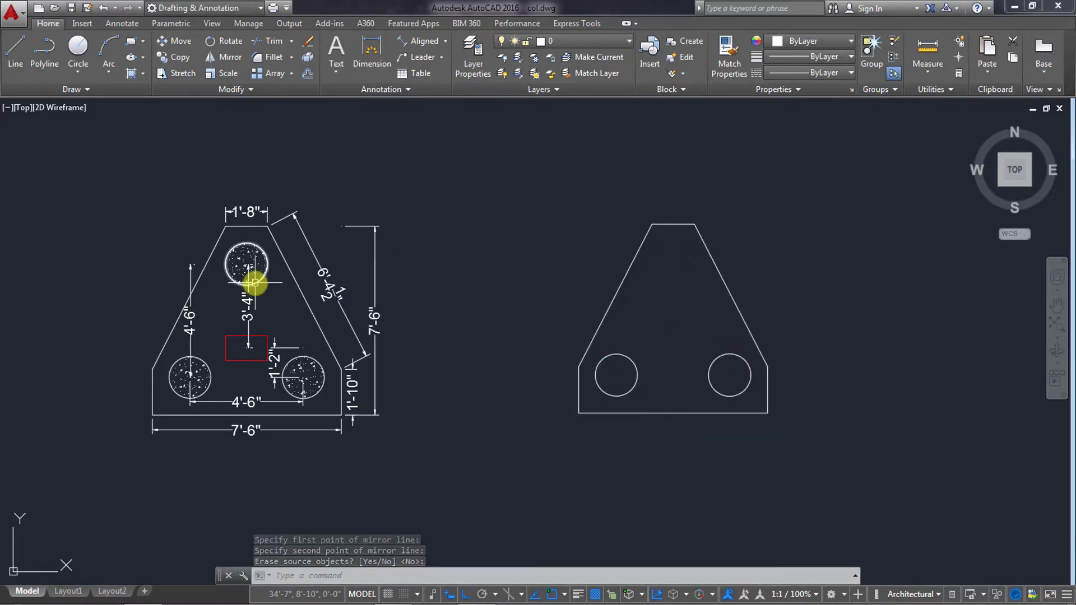
# Step: Draw a 1'6" guide line straight down from the top edge's midpoint
pyautogui.click(22, 61)
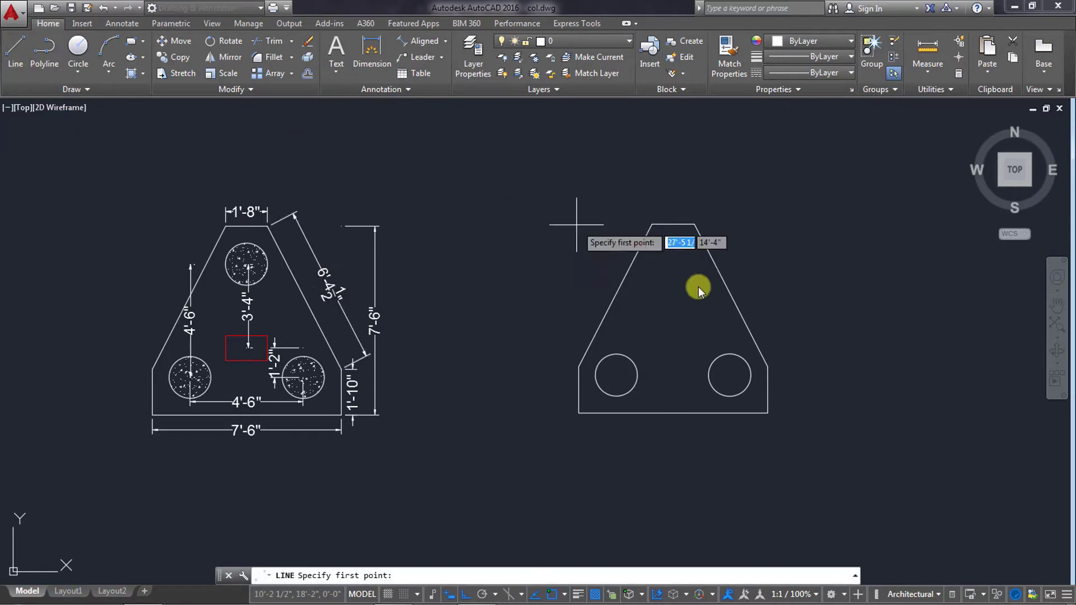
pyautogui.click(673, 224)
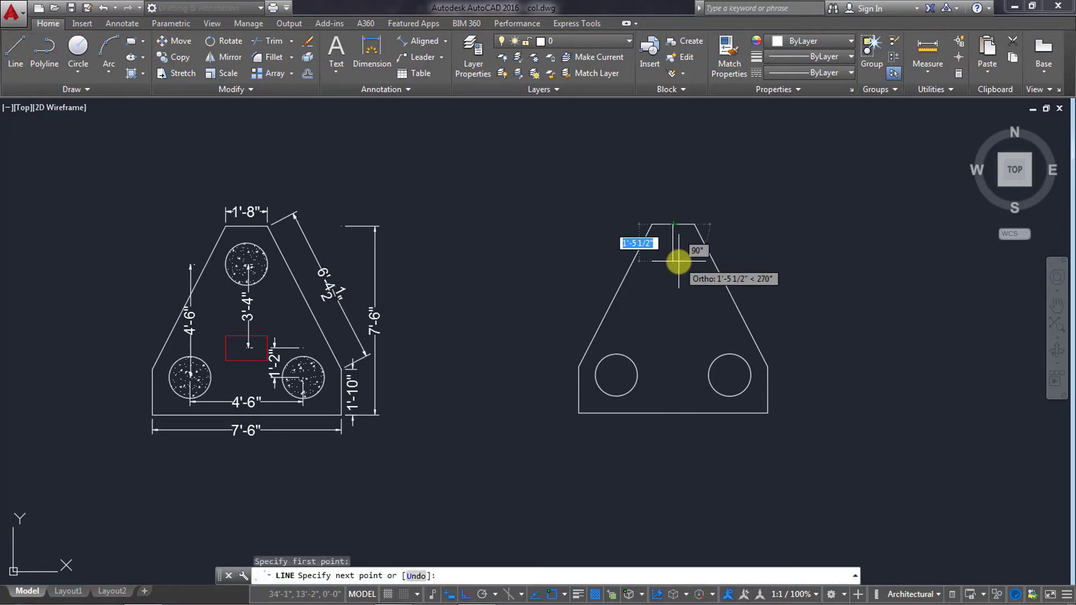
pyautogui.write('1')
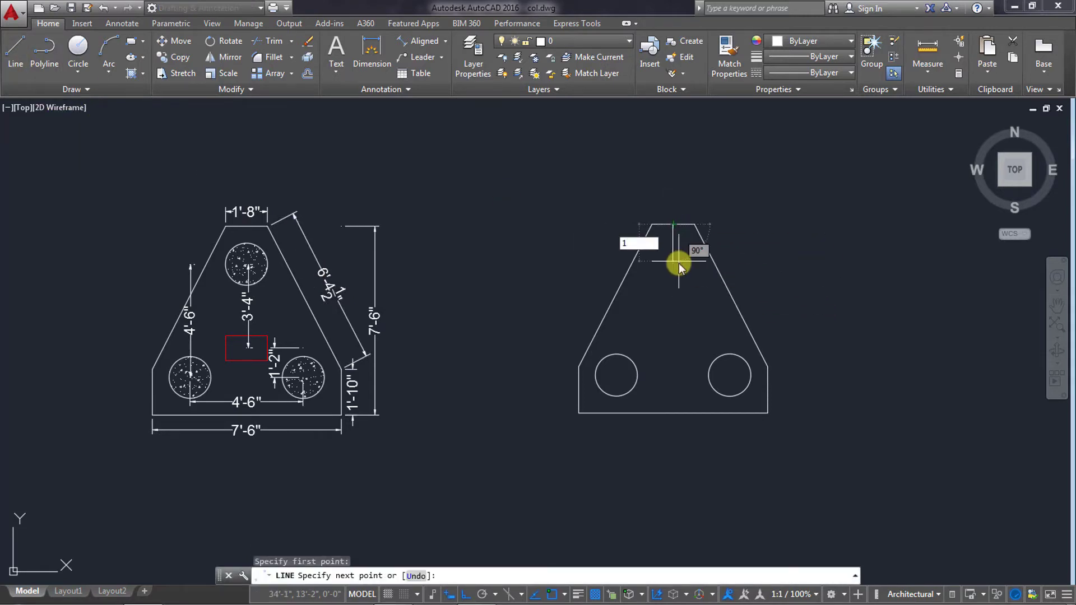
pyautogui.write("'")
pyautogui.write('6')
pyautogui.press('Return')
pyautogui.press('Return')
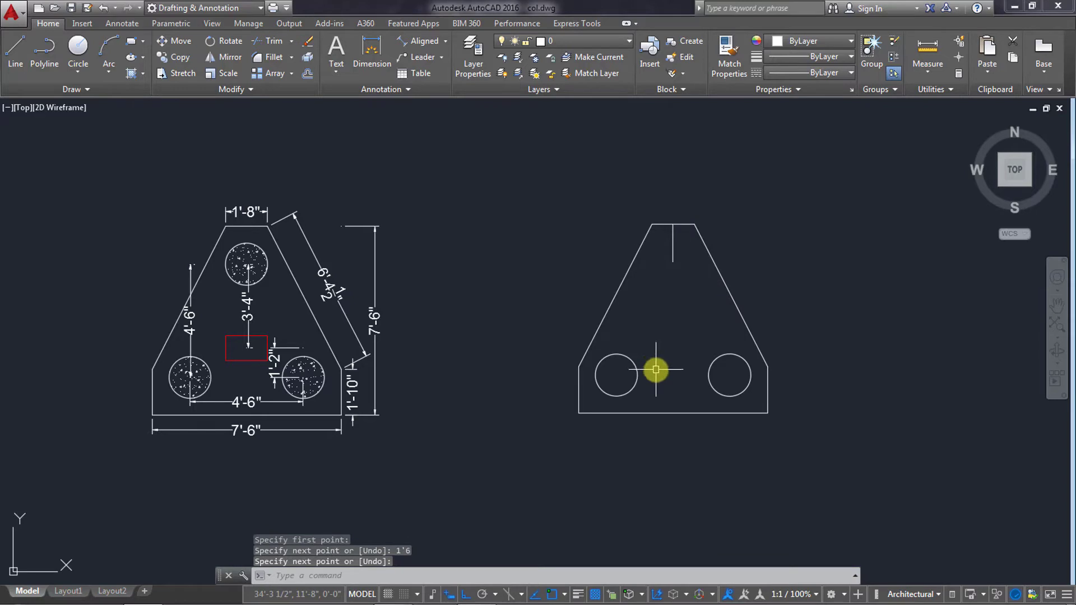
# Step: Copy the pile circle to the guide line's lower end, then erase the guide line
pyautogui.write('ct o')
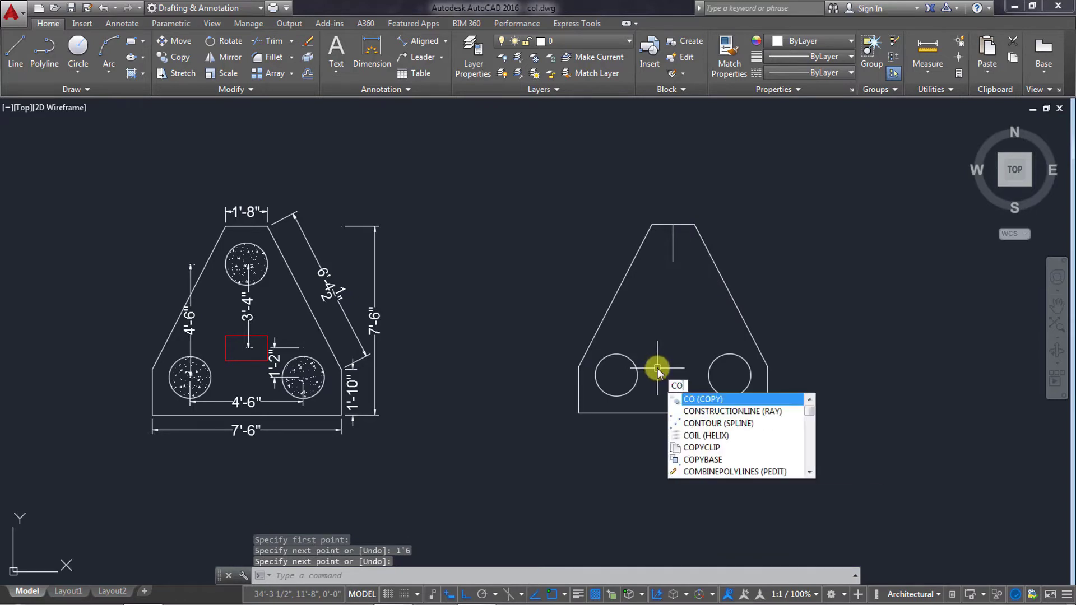
pyautogui.press('Return')
pyautogui.click(625, 355)
pyautogui.press('Return')
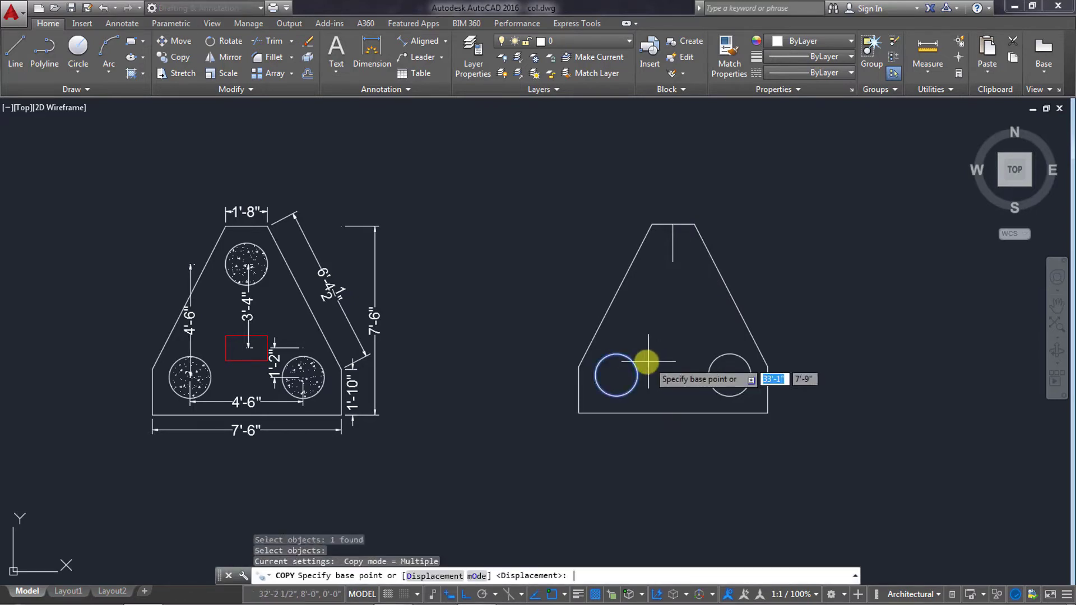
pyautogui.click(616, 374)
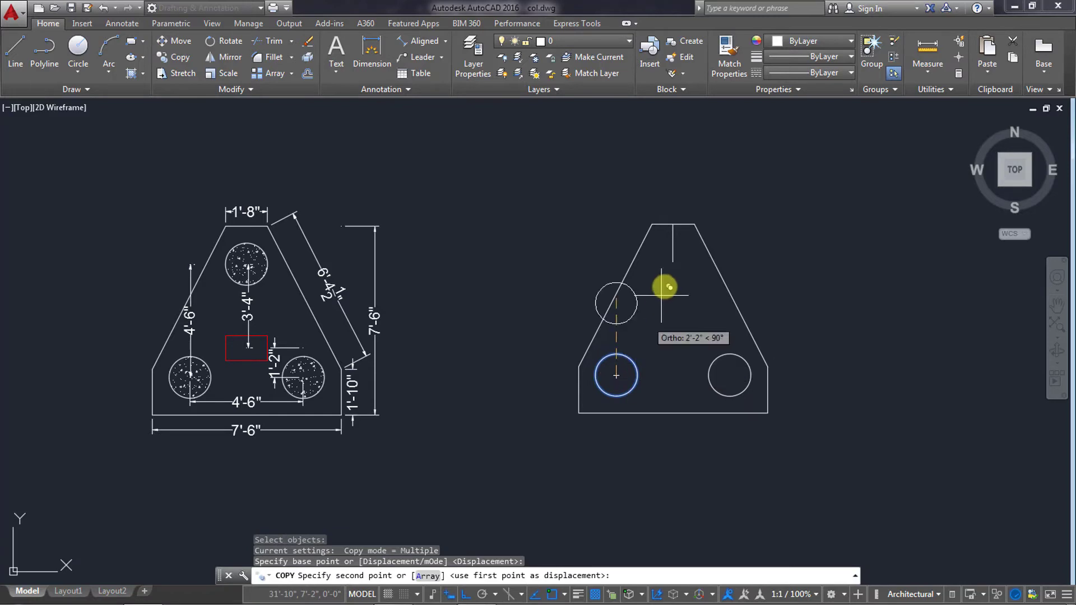
pyautogui.click(673, 263)
pyautogui.press('Return')
pyautogui.click(674, 248)
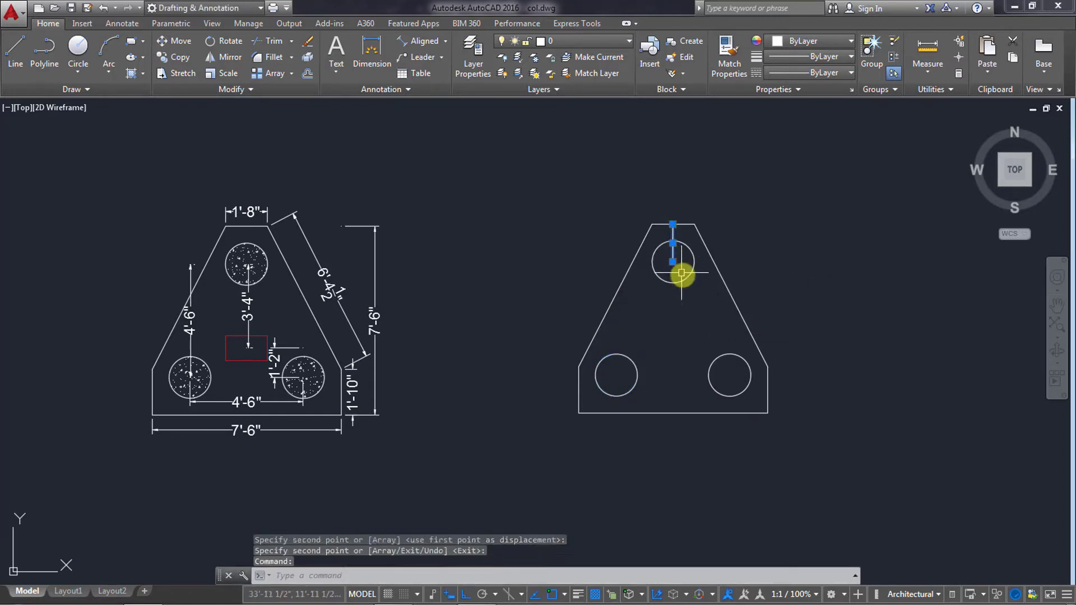
pyautogui.press('Delete')
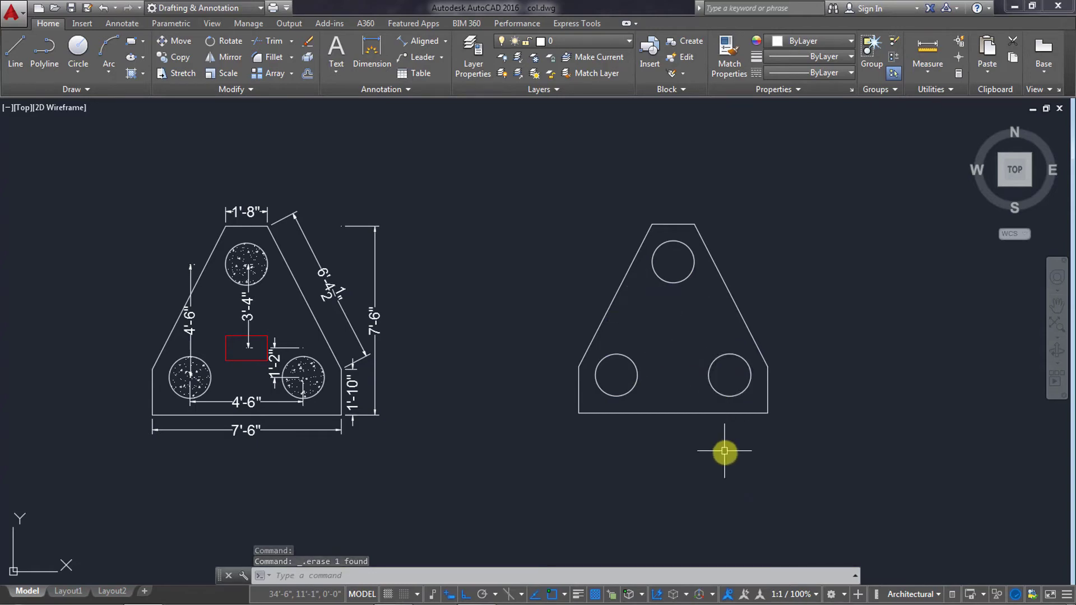
# Step: Add linear dimensions: 7'-6" base width, 1'-10" right edge and 1'-8" top width
pyautogui.click(374, 56)
pyautogui.click(579, 414)
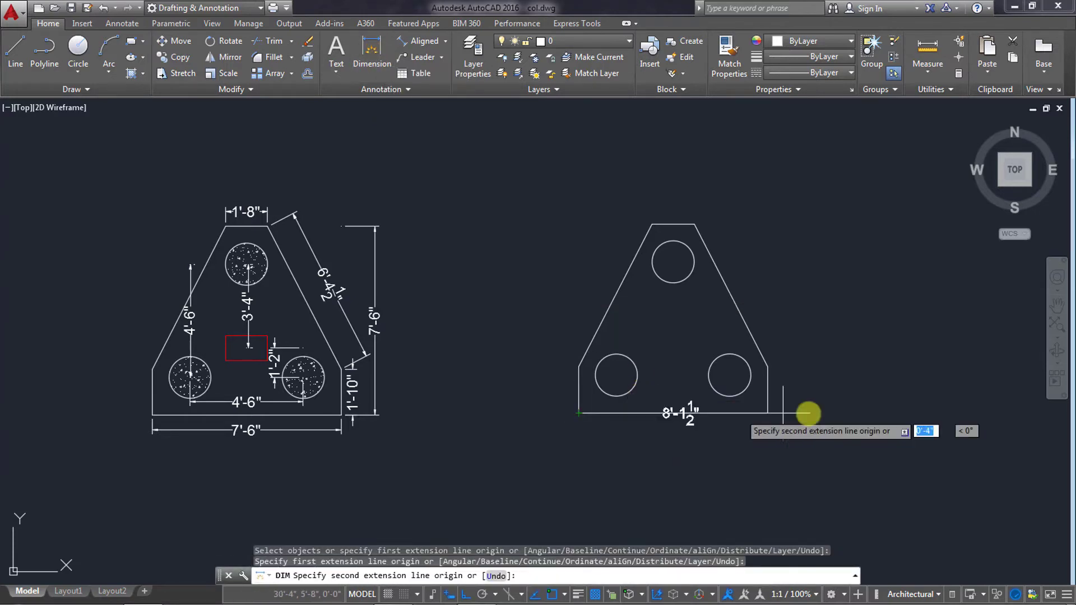
pyautogui.click(768, 413)
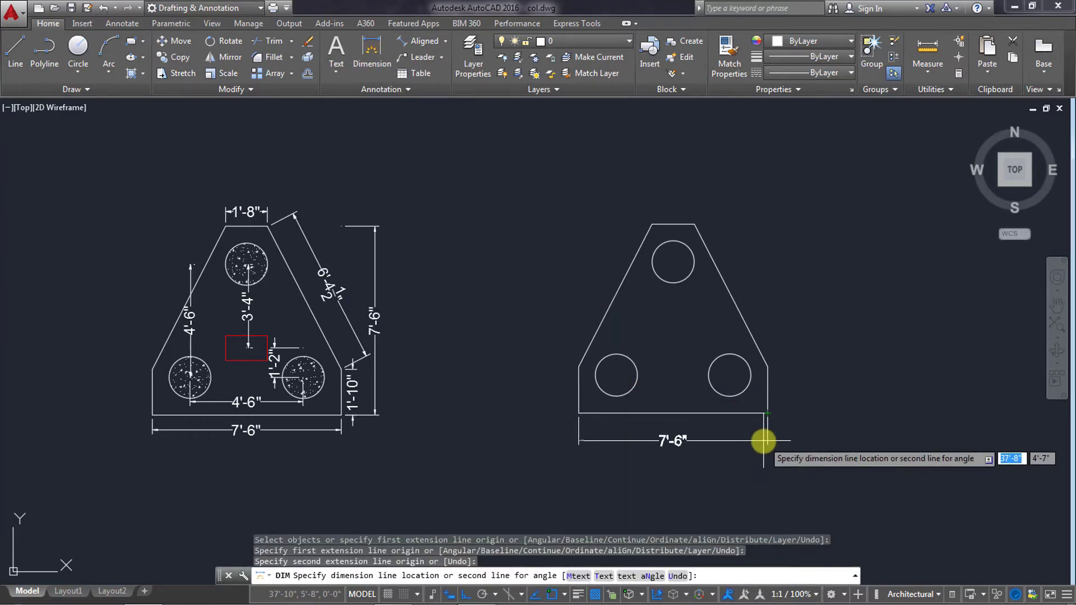
pyautogui.click(763, 441)
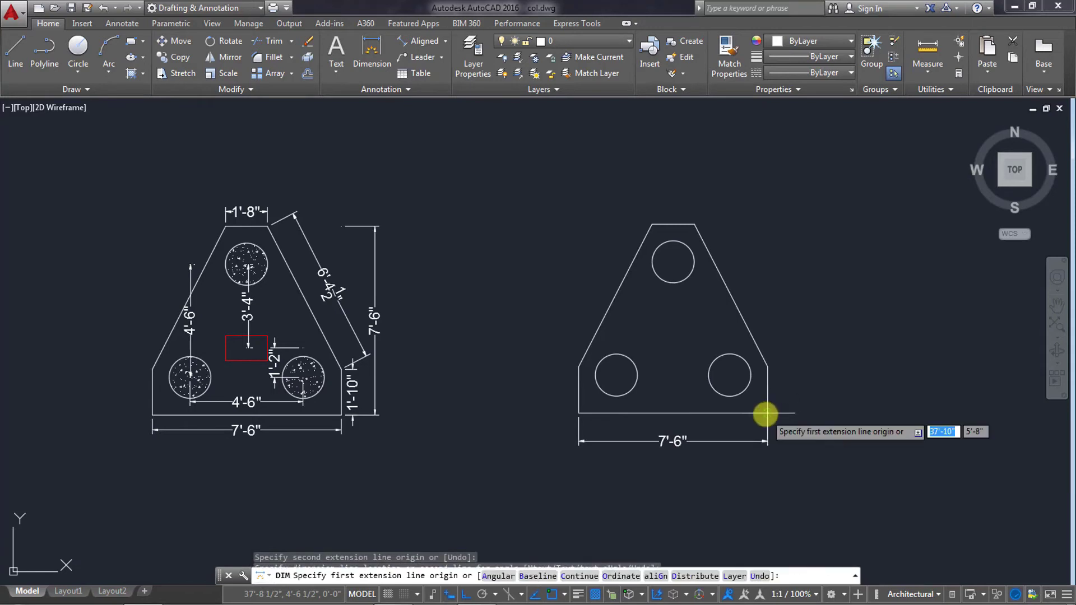
pyautogui.click(767, 414)
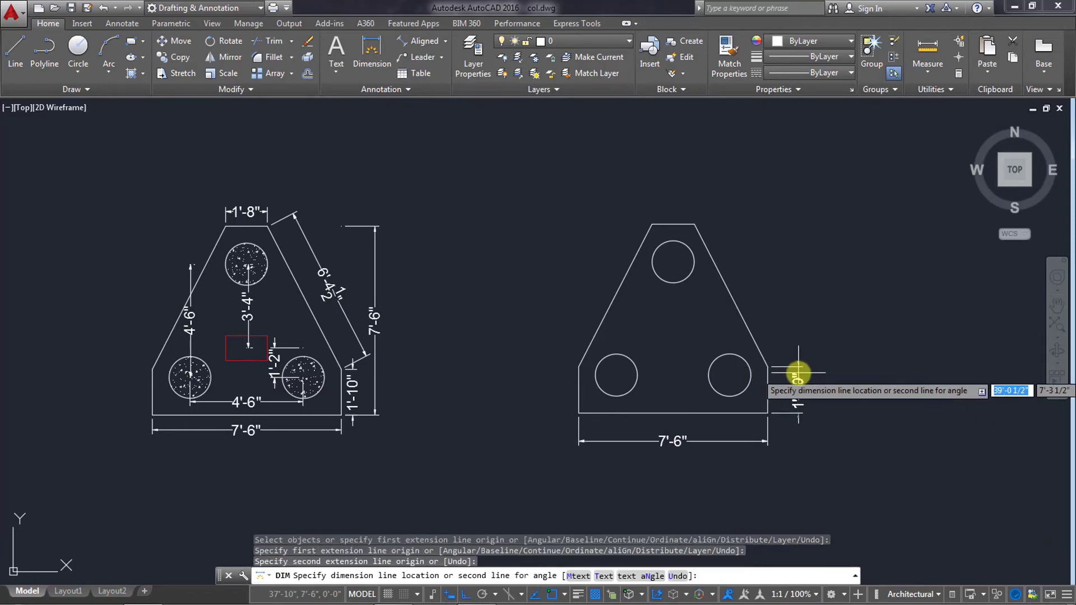
pyautogui.click(796, 373)
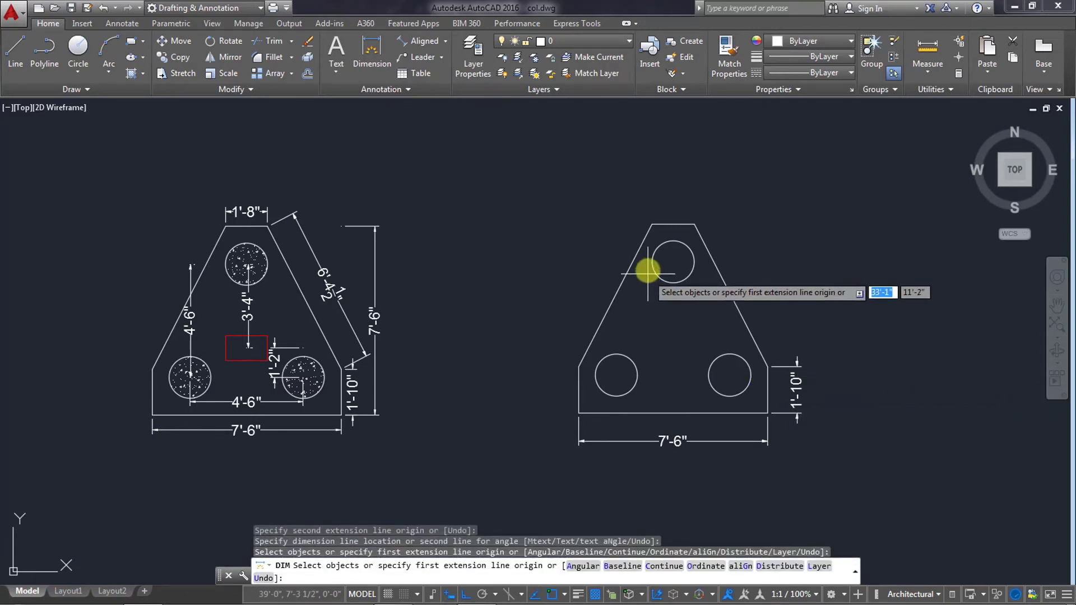
pyautogui.click(657, 224)
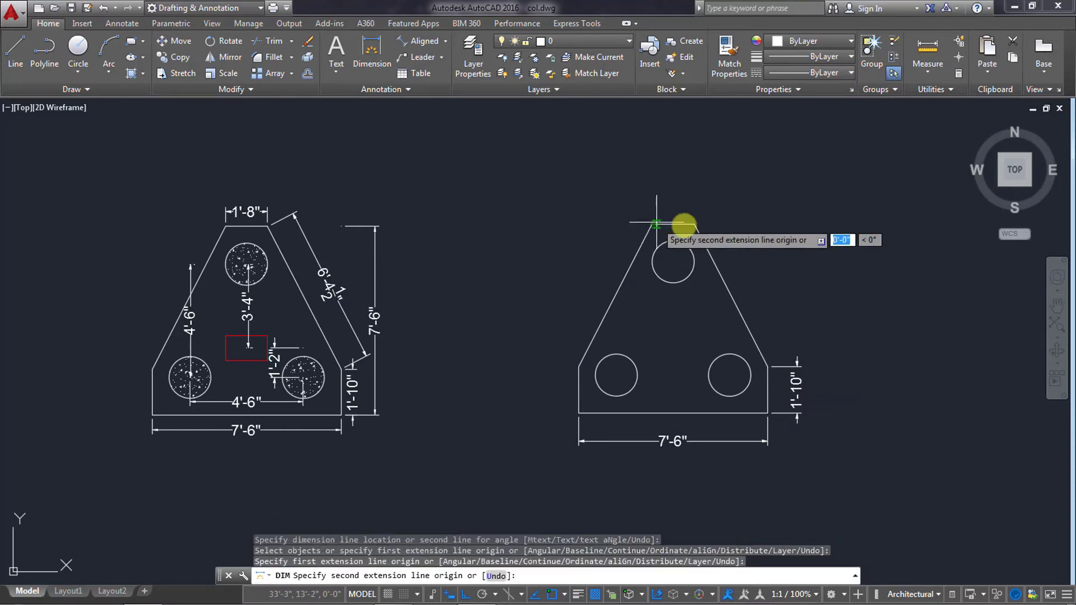
pyautogui.click(695, 224)
pyautogui.click(690, 197)
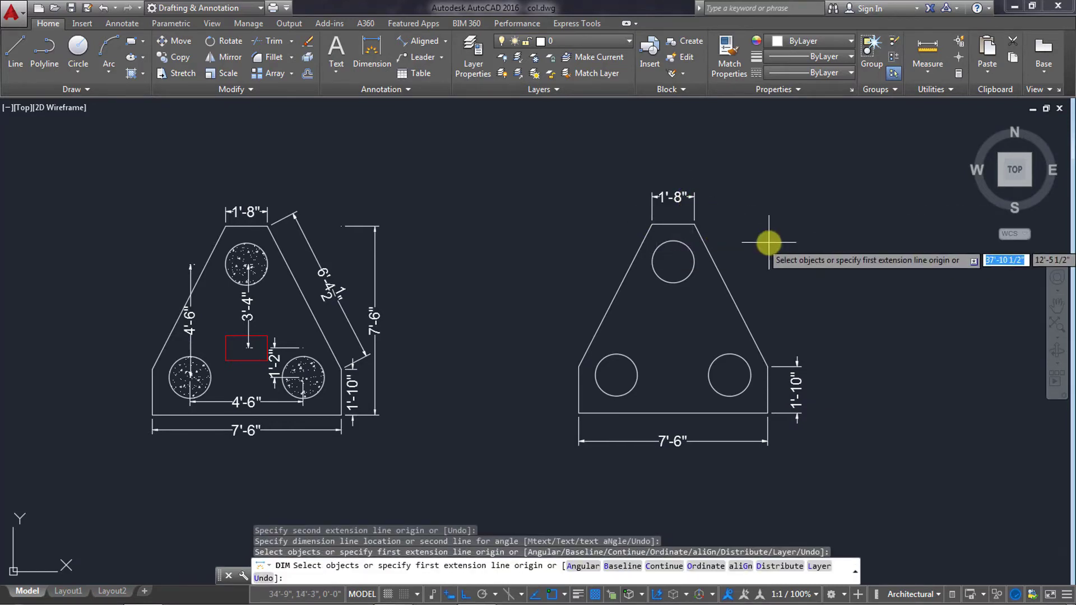
pyautogui.press('Return')
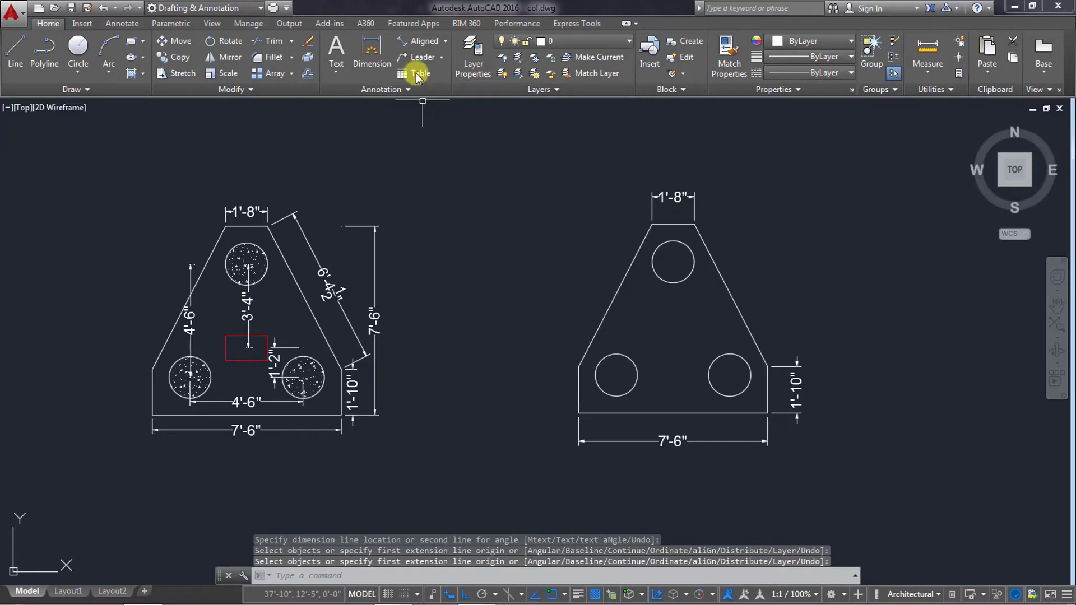
# Step: Add an aligned 6'-4 1/2" dimension along the right slanted edge
pyautogui.click(446, 42)
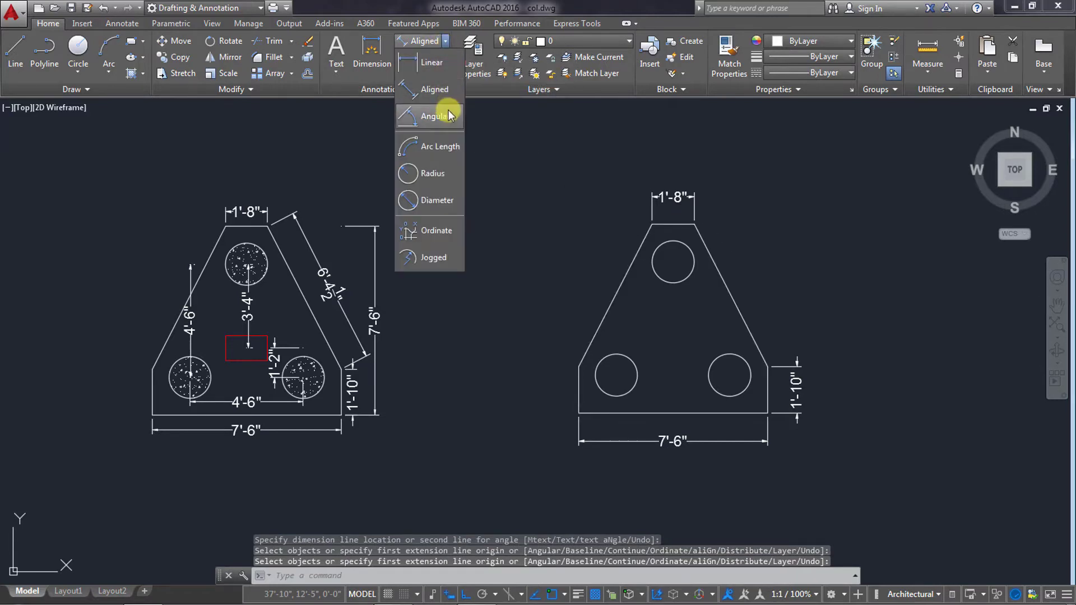
pyautogui.click(446, 93)
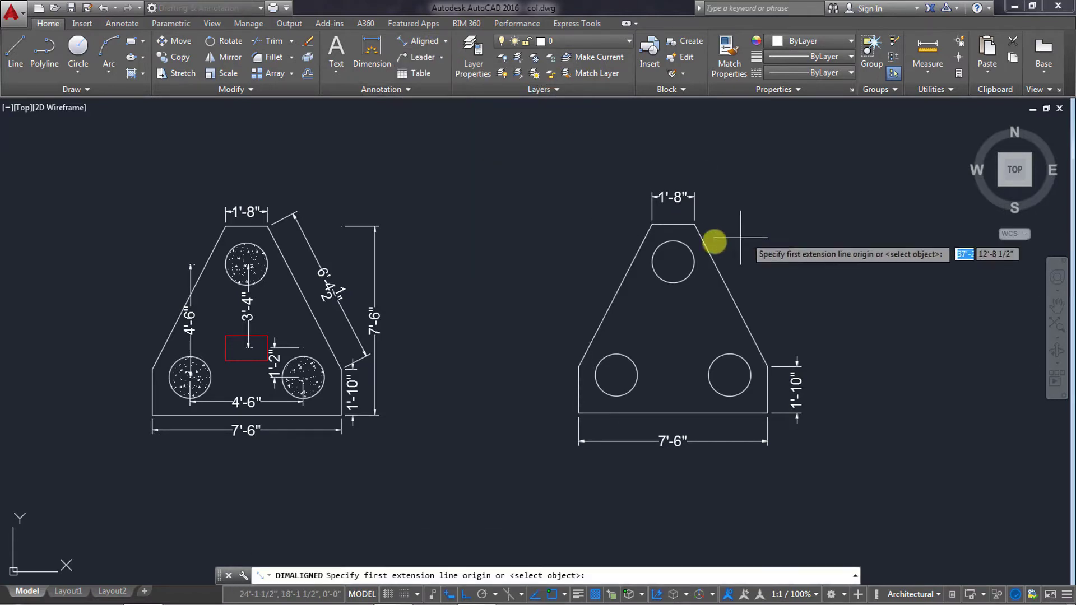
pyautogui.click(694, 225)
pyautogui.click(768, 367)
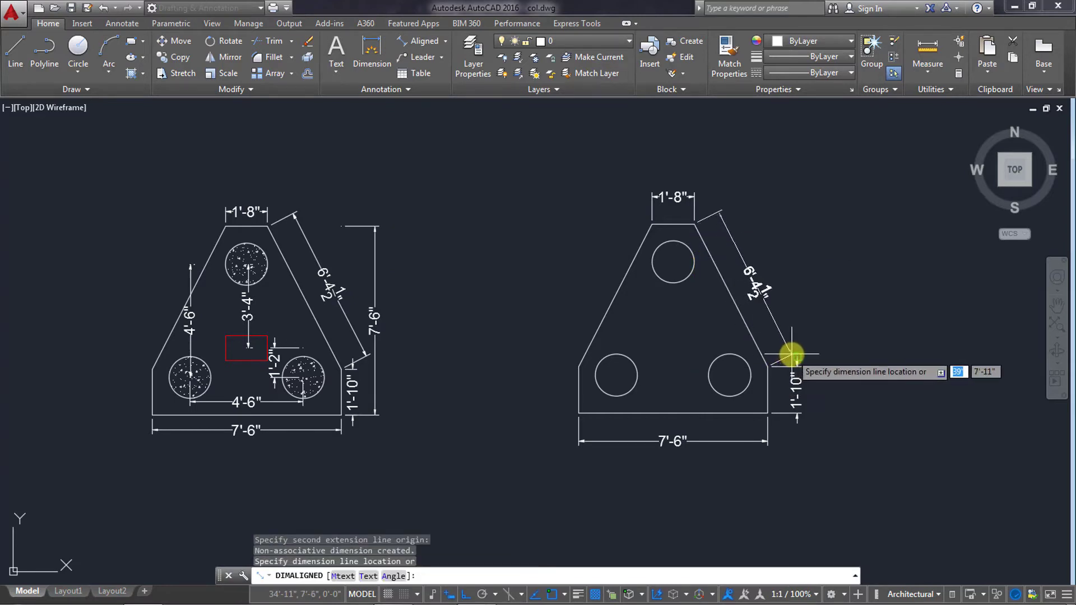
pyautogui.click(786, 350)
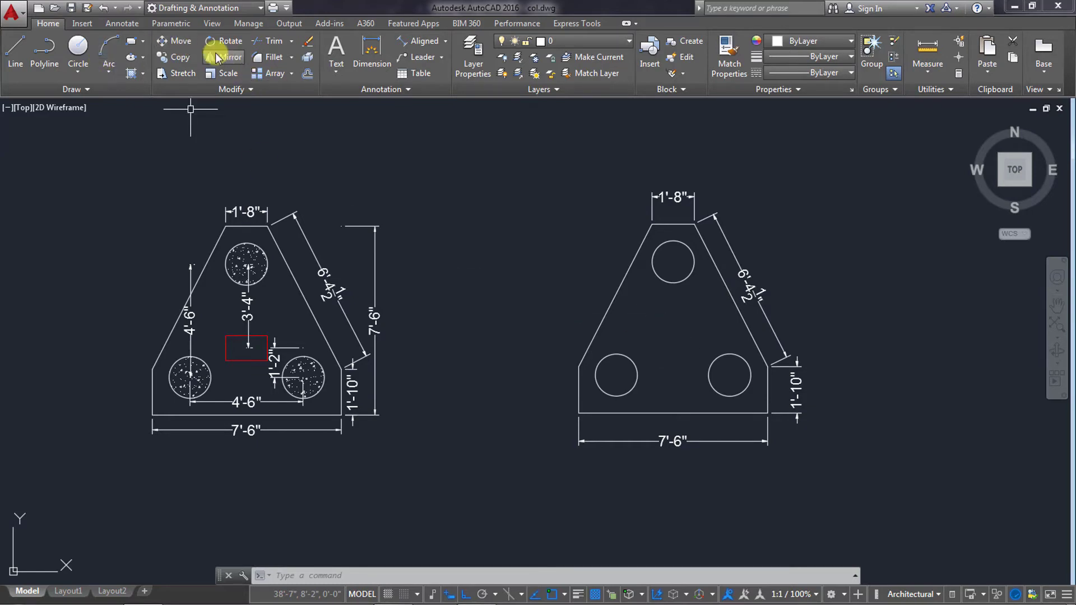
# Step: Draw a 20 by 12 rectangle between the two pile caps
pyautogui.click(130, 43)
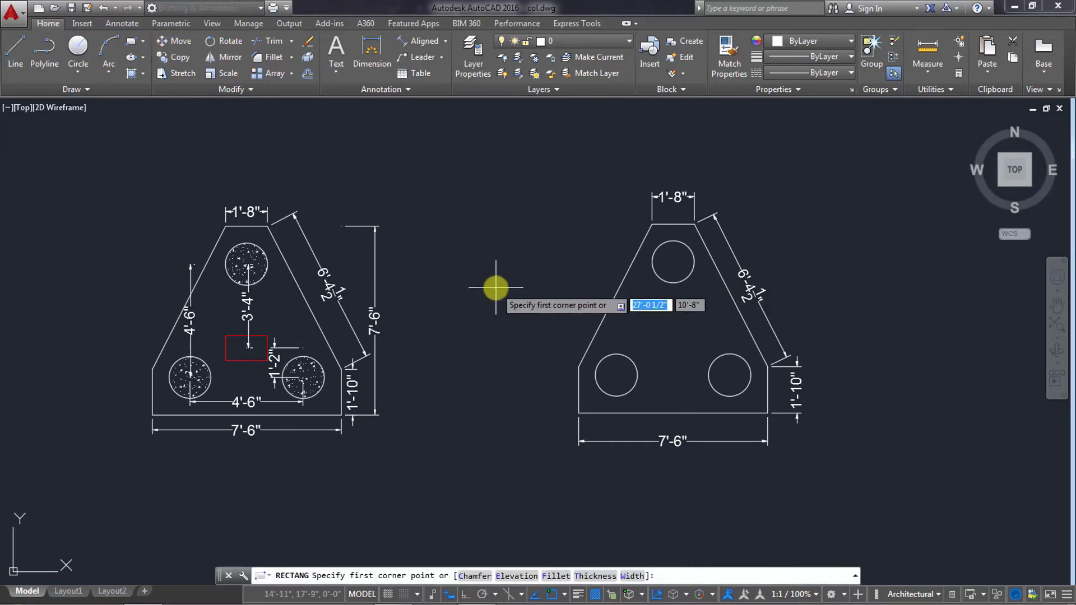
pyautogui.rightClick(478, 255)
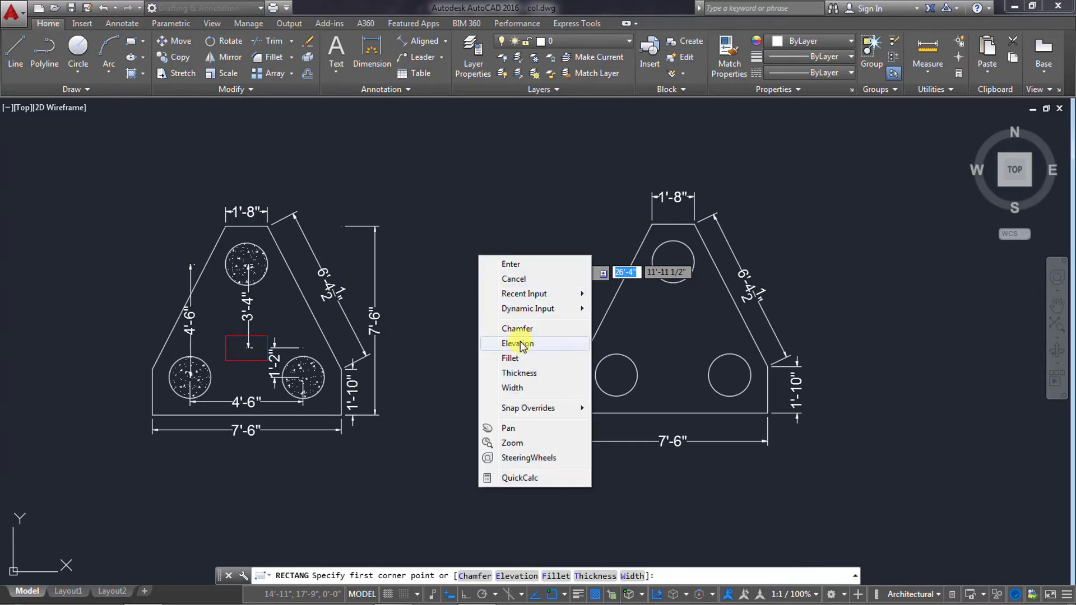
pyautogui.click(464, 239)
pyautogui.rightClick(489, 290)
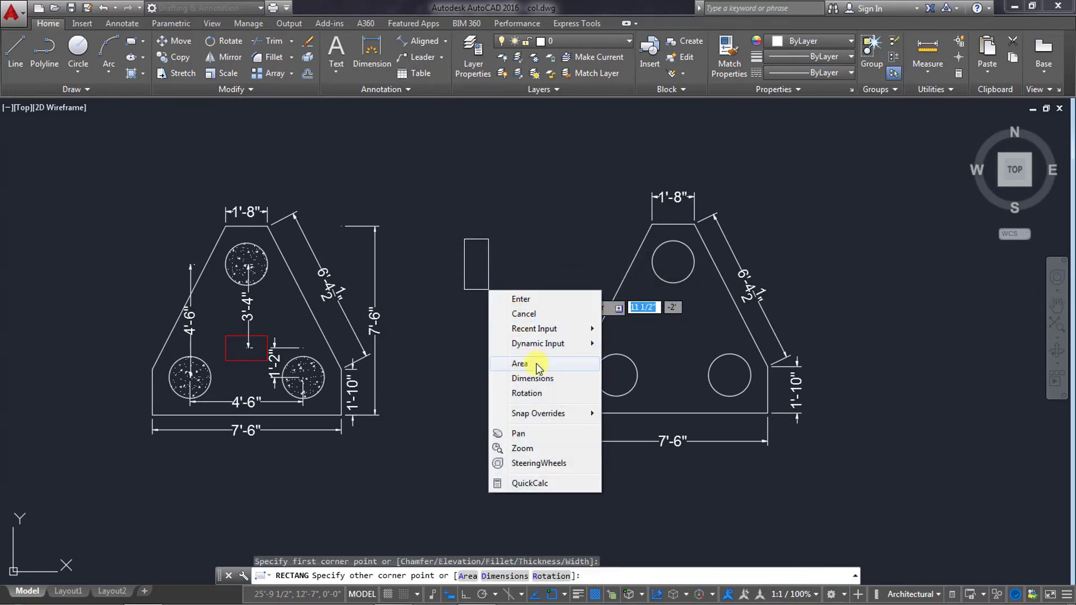
pyautogui.click(544, 380)
pyautogui.write('20')
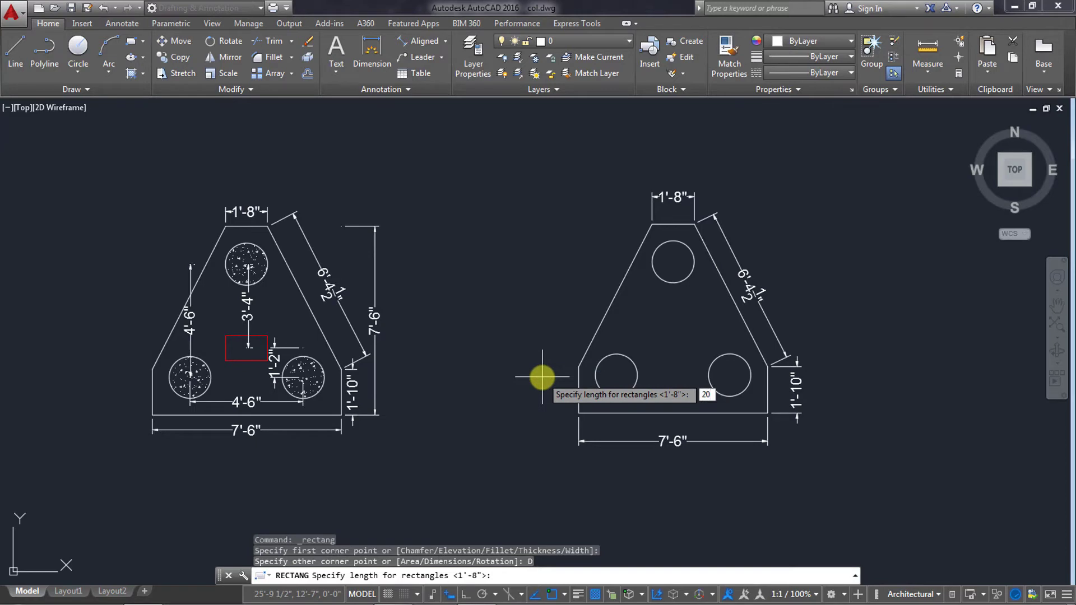
pyautogui.press('Return')
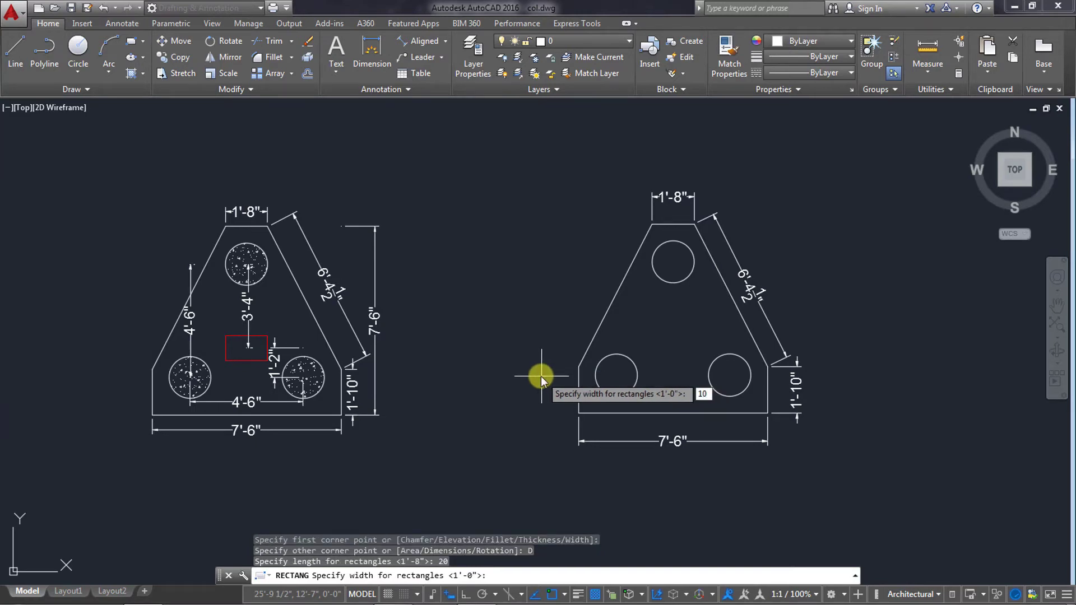
pyautogui.press('BackSpace')
pyautogui.write('2')
pyautogui.press('Return')
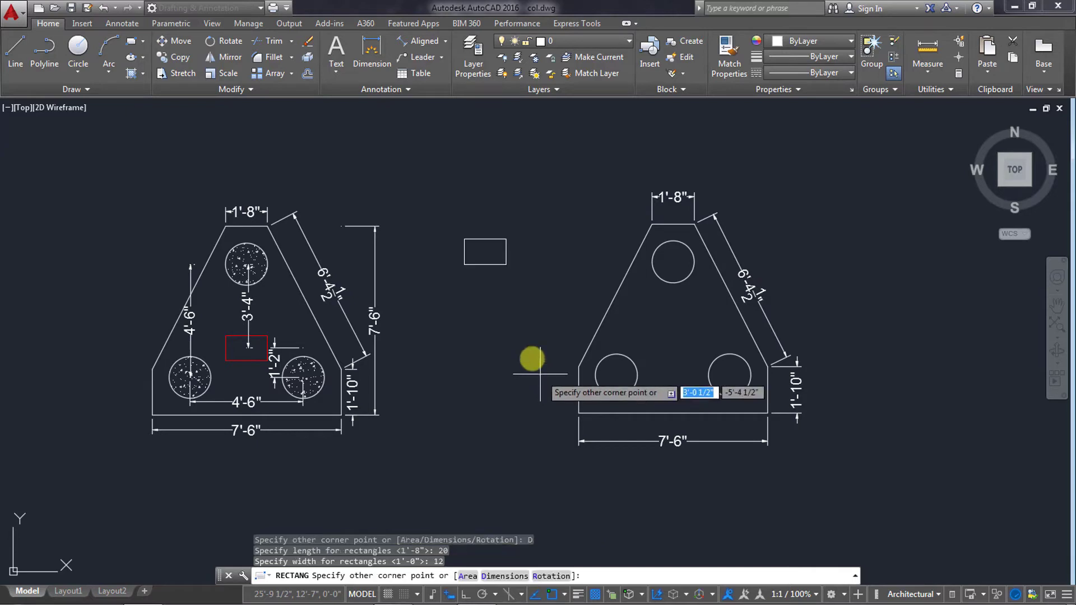
pyautogui.click(505, 273)
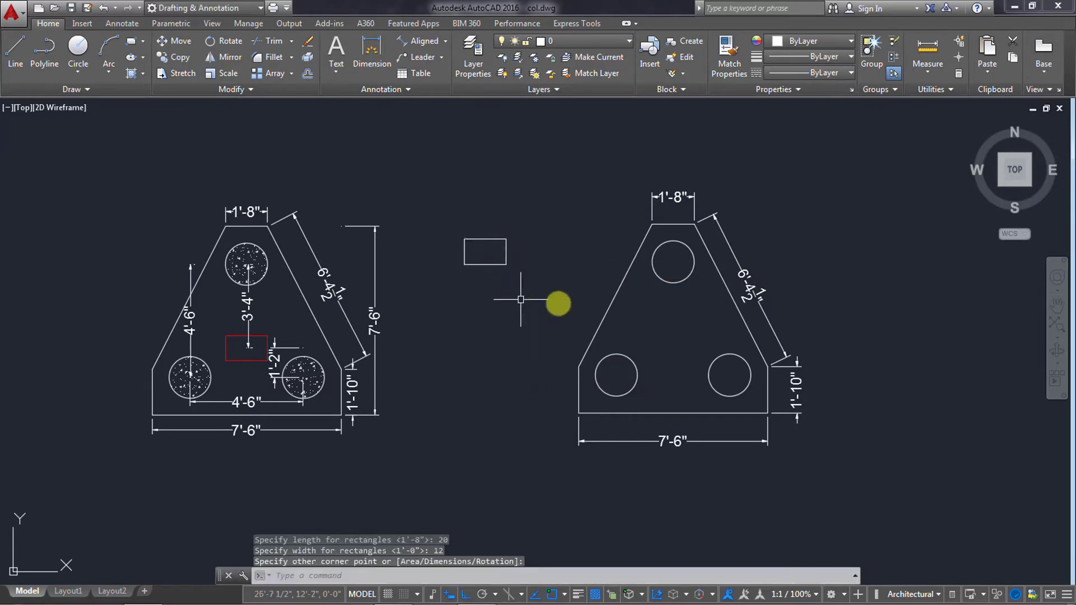
# Step: Set the new rectangle's object colour to Red
pyautogui.click(448, 227)
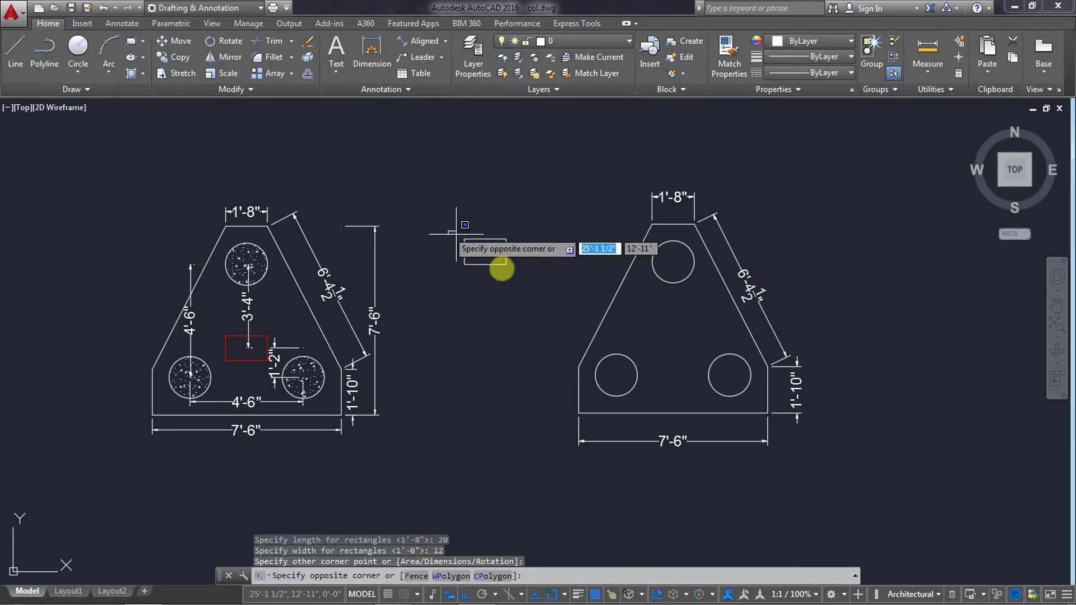
pyautogui.click(523, 283)
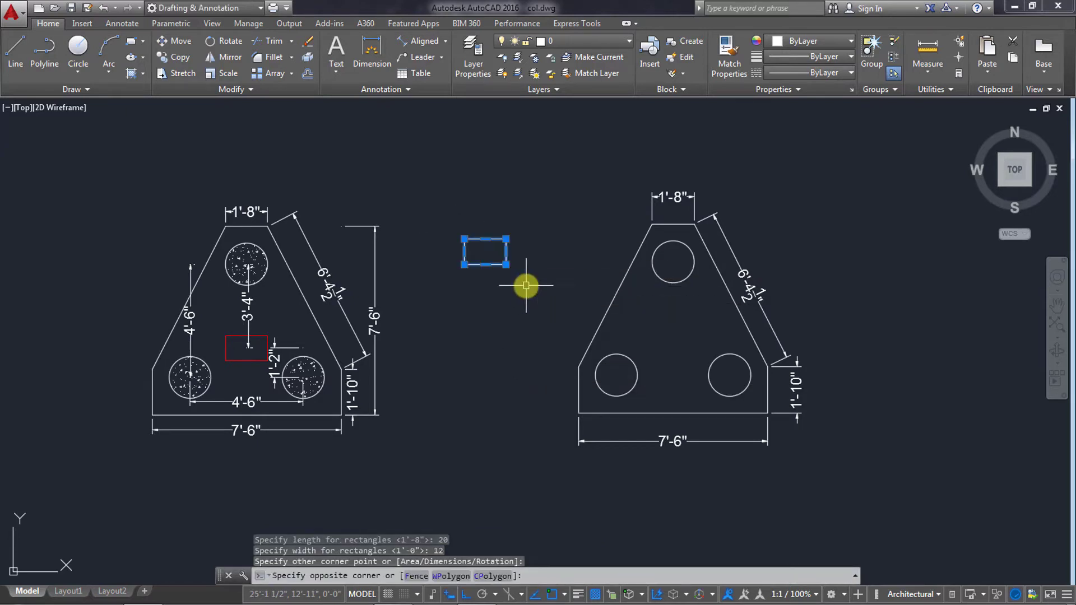
pyautogui.click(847, 41)
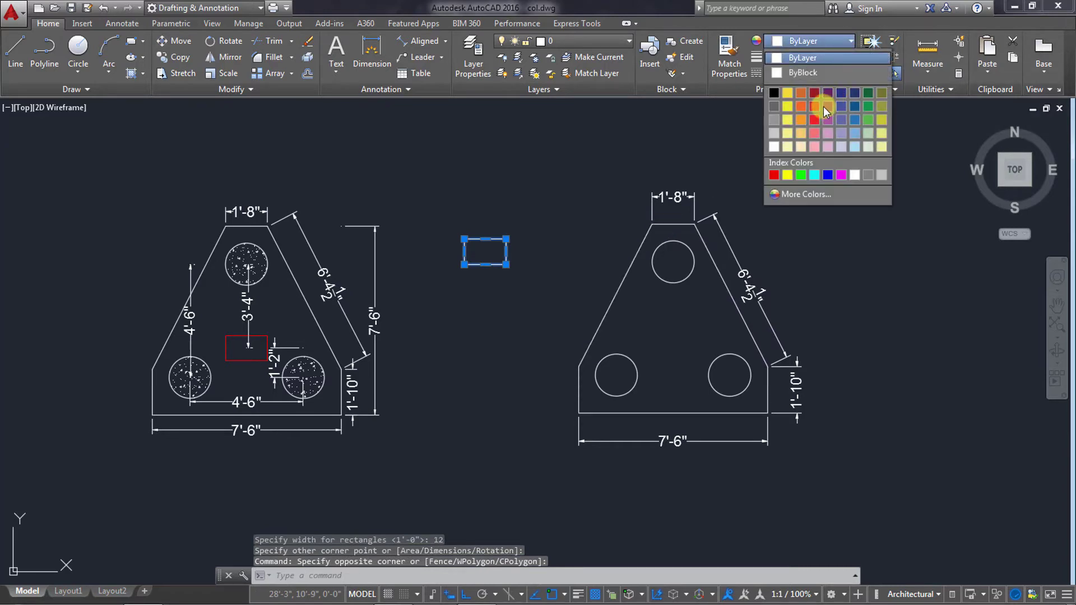
pyautogui.click(774, 175)
pyautogui.press('Escape')
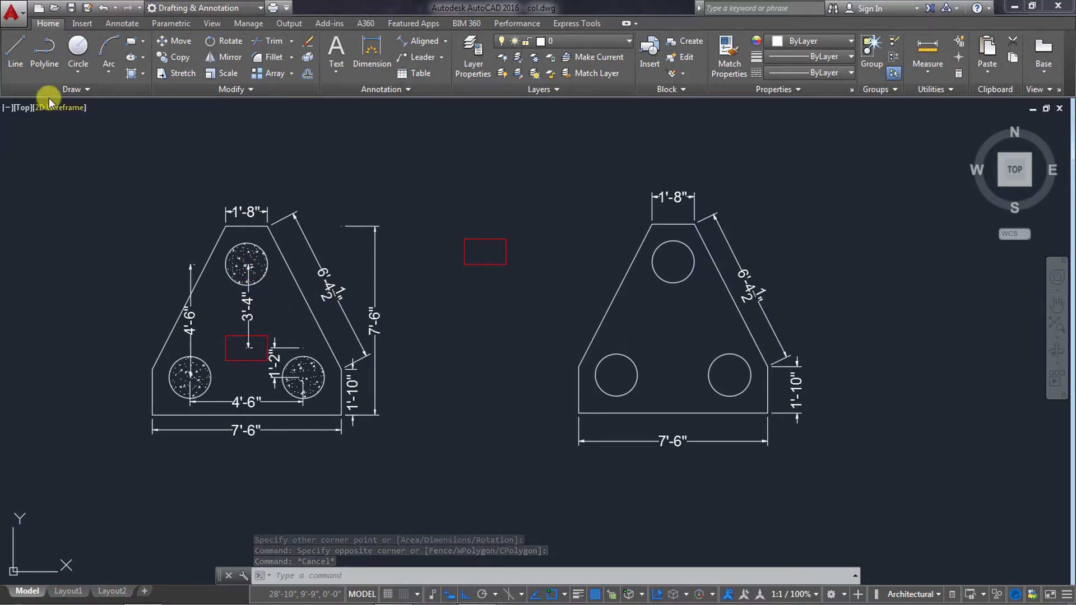
# Step: Draw a 3'-4" line straight down from the top pile circle's centre
pyautogui.click(23, 57)
pyautogui.click(673, 261)
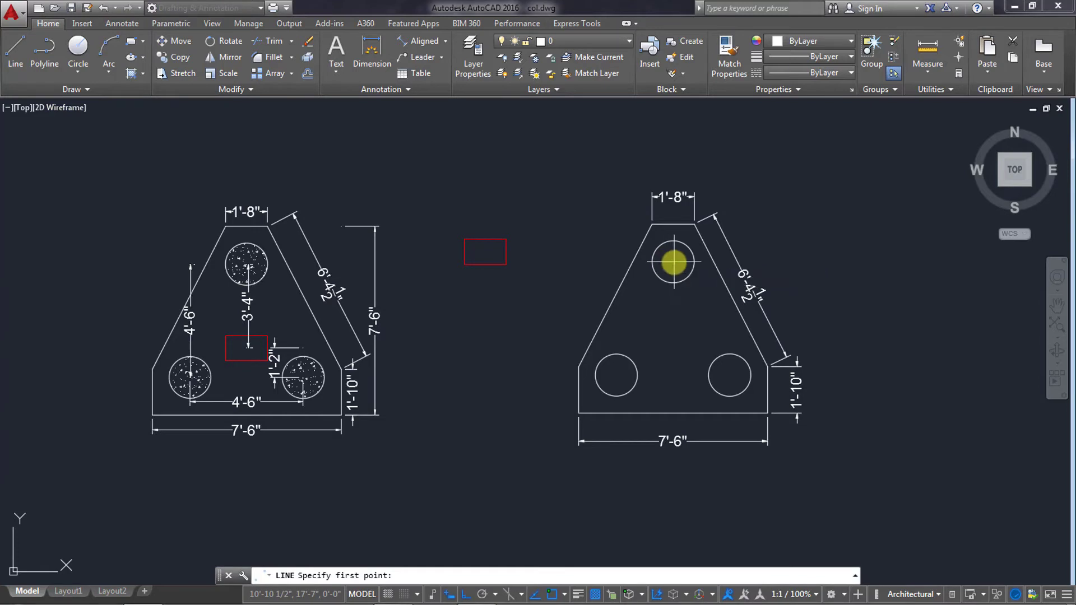
pyautogui.write("3'4")
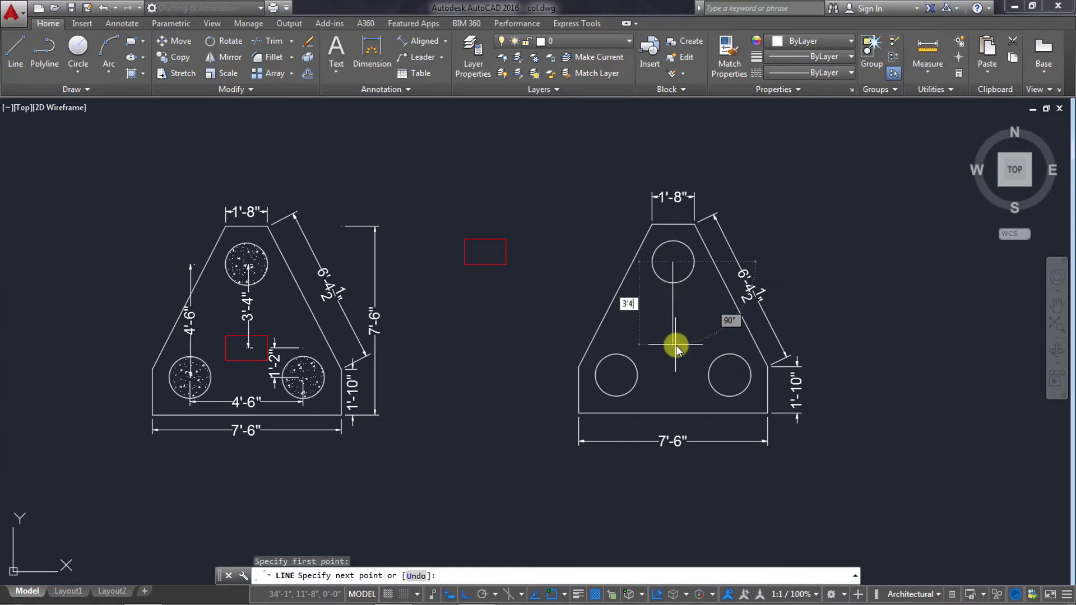
pyautogui.press('Return')
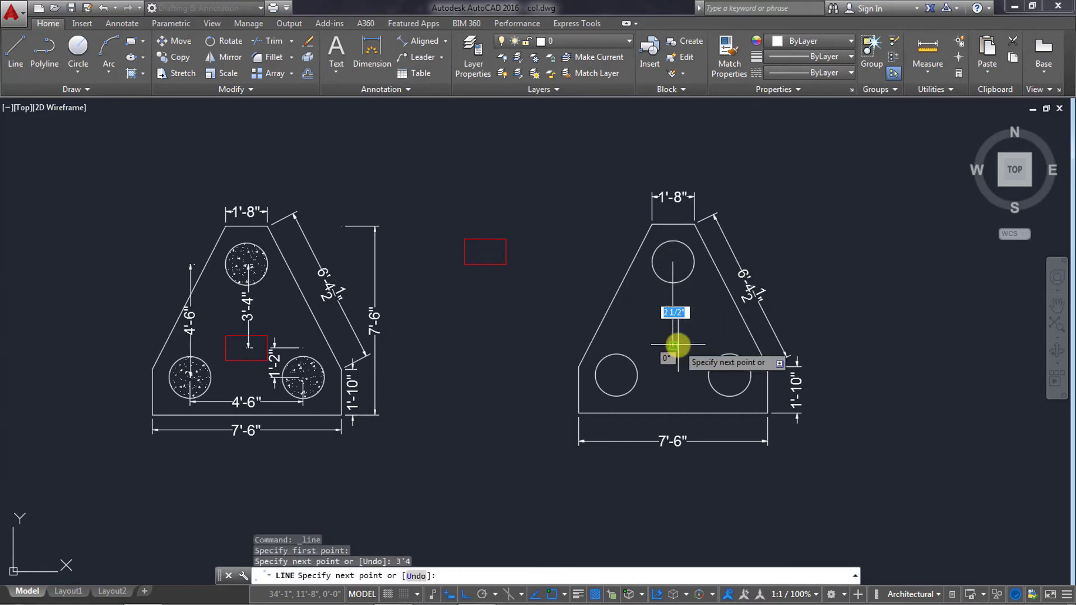
pyautogui.press('Return')
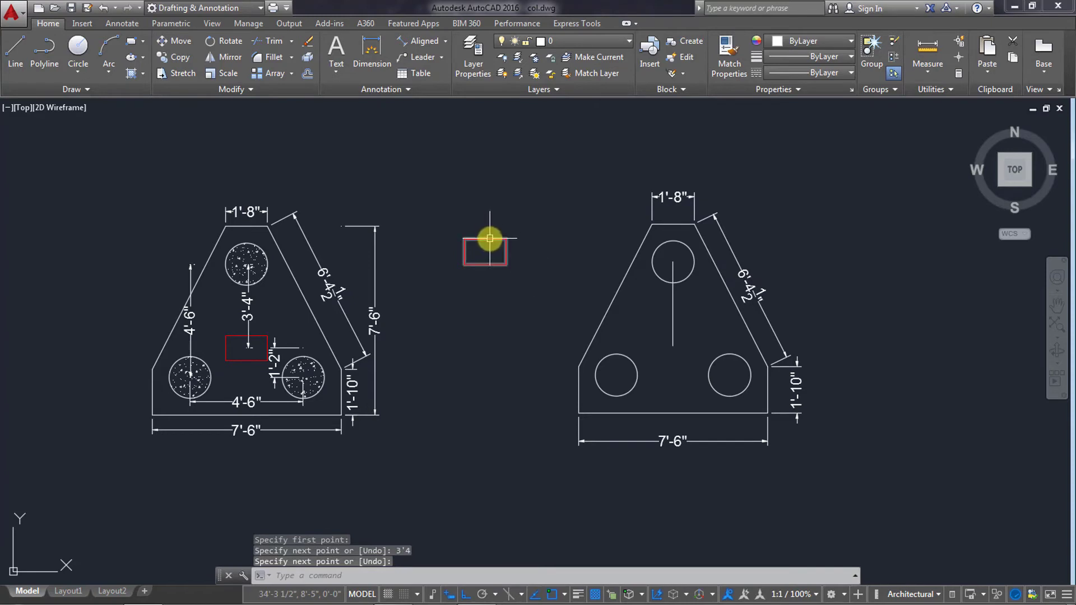
pyautogui.click(490, 239)
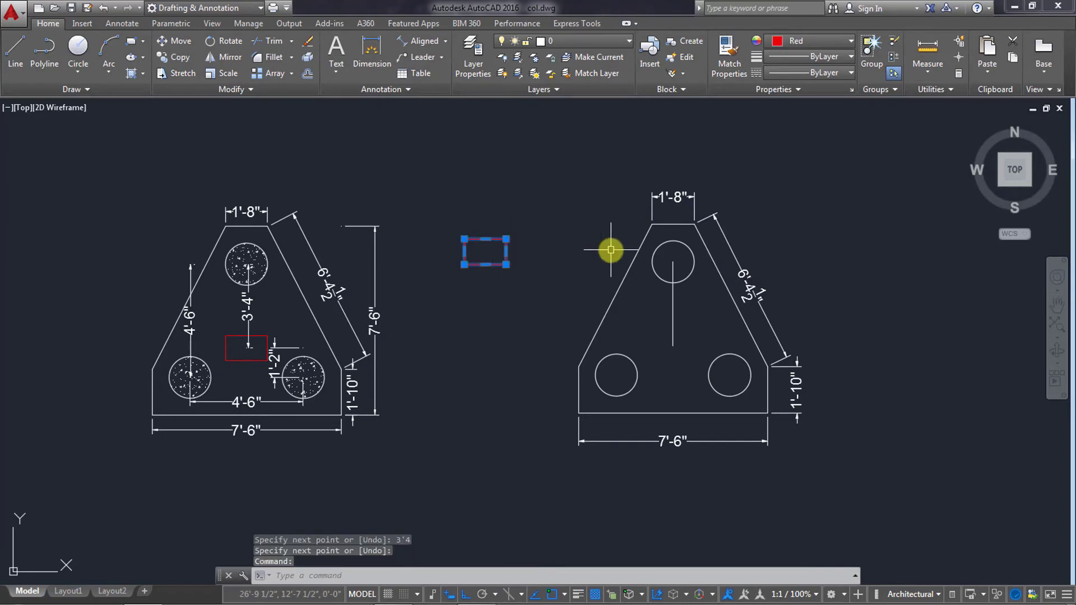
pyautogui.write('m')
# Step: Move the red column rectangle by its centre to the guide line's lower end, then erase the 3'-4" guide line
pyautogui.press('Return')
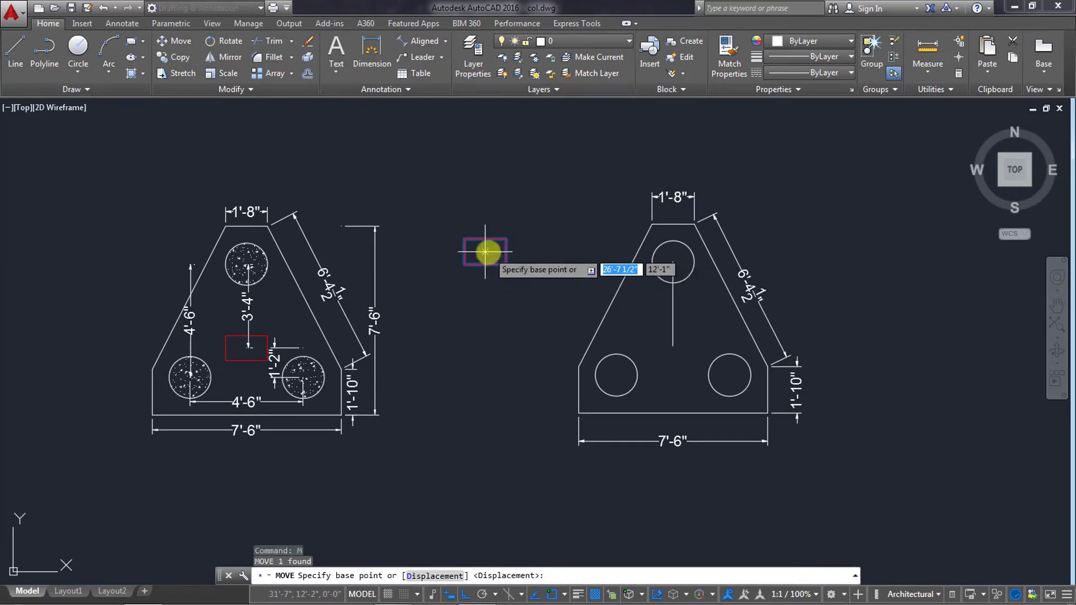
pyautogui.click(485, 252)
pyautogui.click(672, 344)
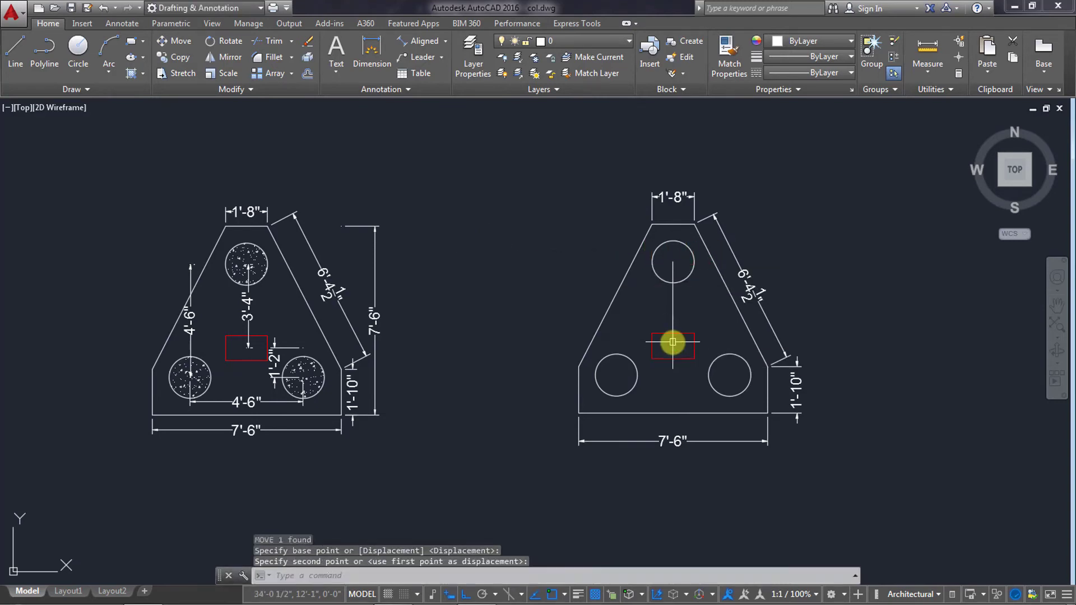
pyautogui.click(671, 310)
pyautogui.press('Delete')
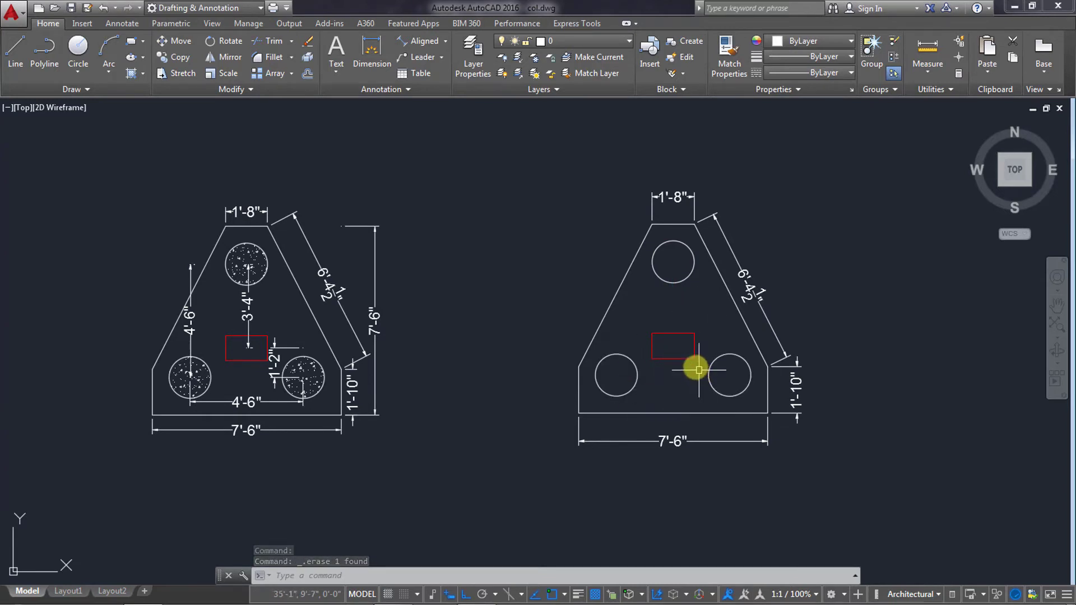
# Step: Dimension the 4'-6" spacing between the two bottom pile centres
pyautogui.click(371, 53)
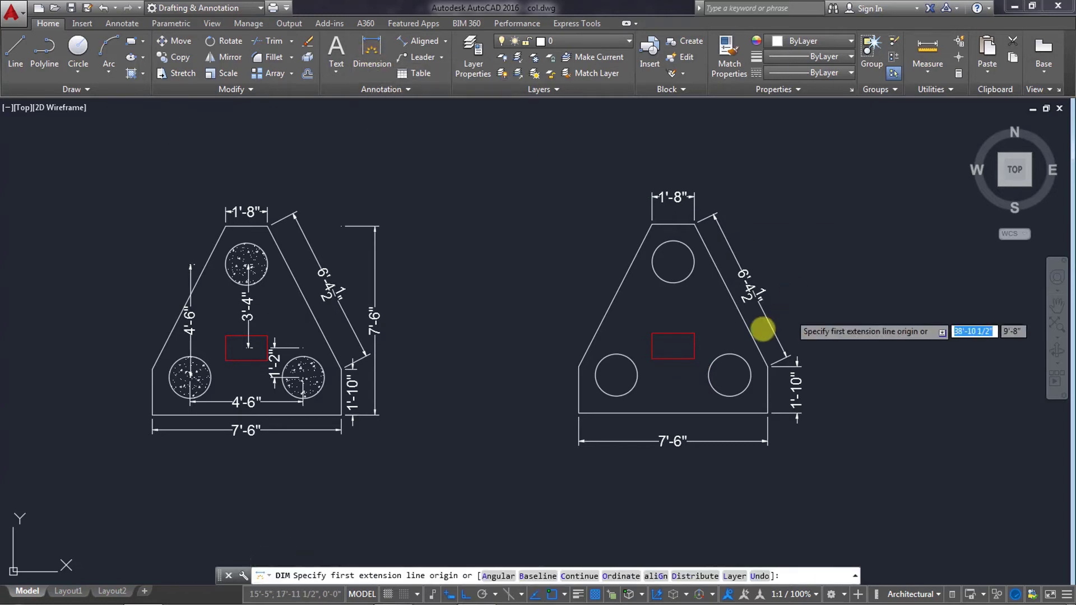
pyautogui.click(616, 376)
pyautogui.click(729, 376)
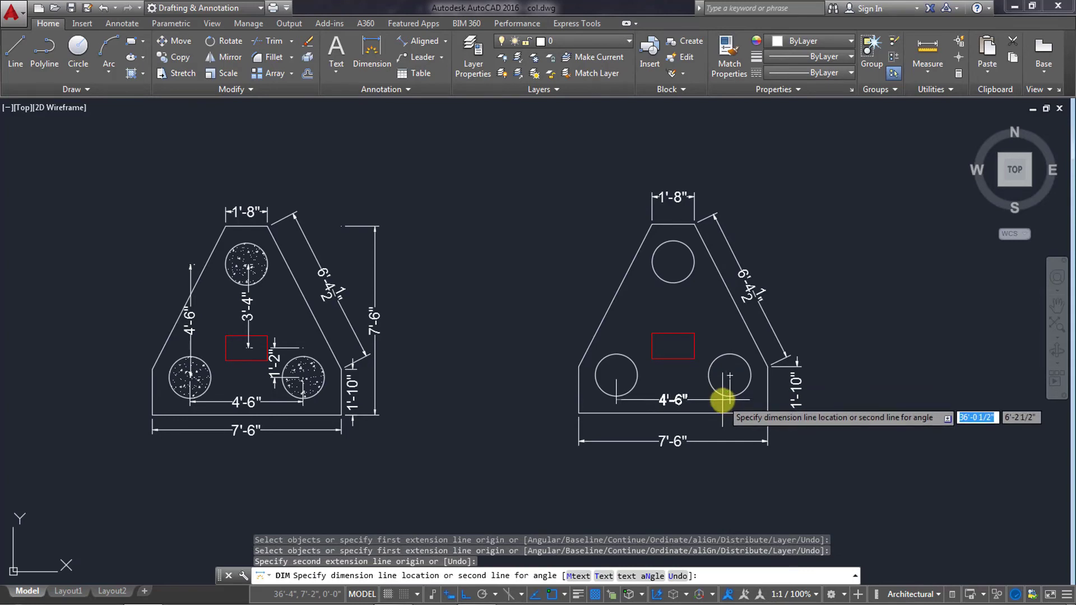
pyautogui.click(723, 401)
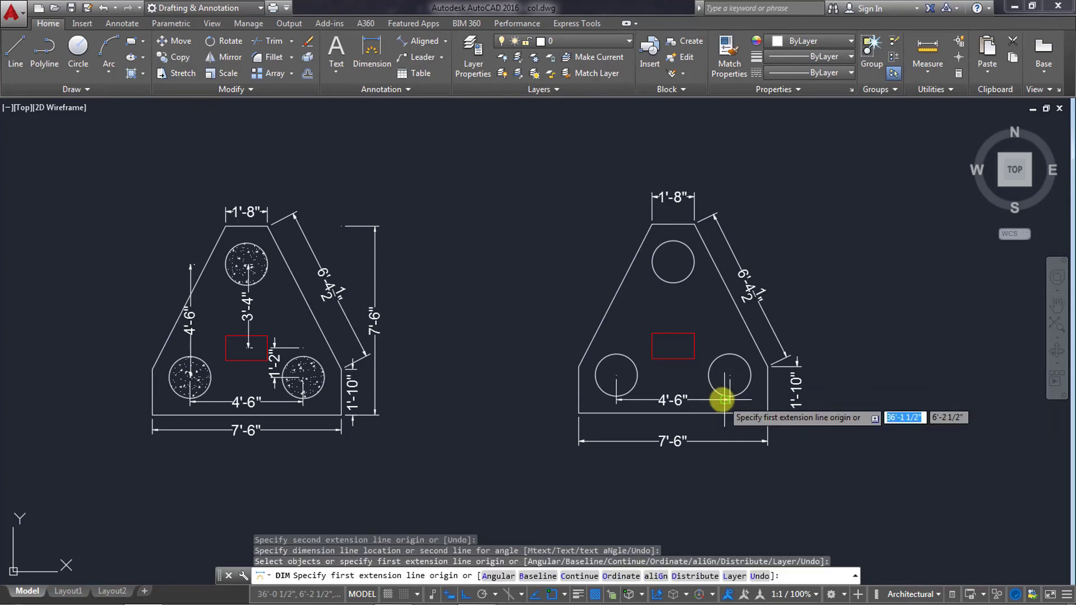
# Step: Add the 3'-4" top-pile-to-column and 1'-2" column-to-lower-pile dimensions
pyautogui.click(673, 262)
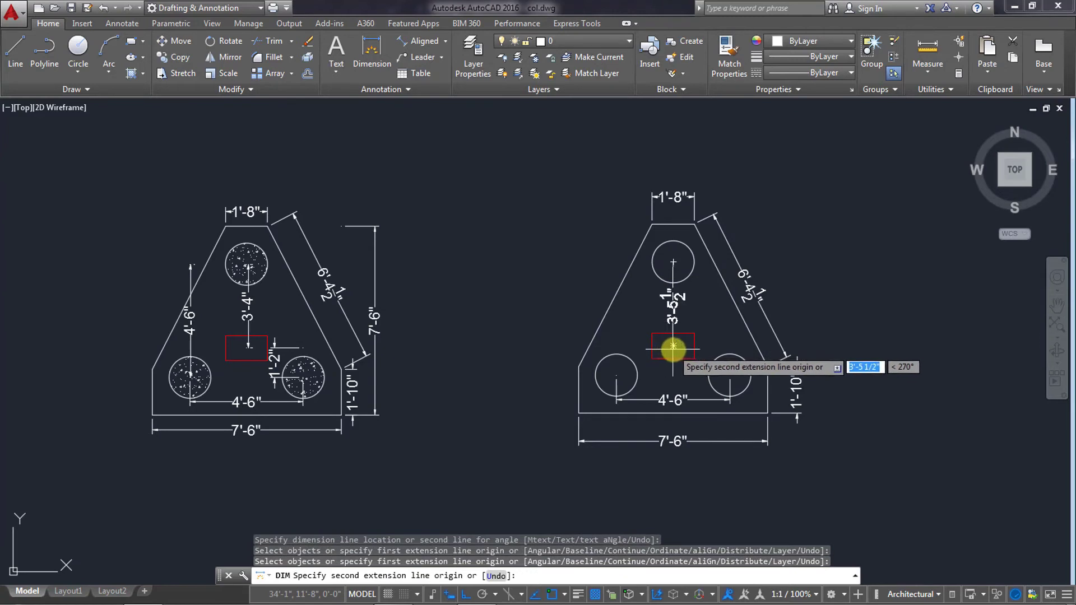
pyautogui.click(674, 345)
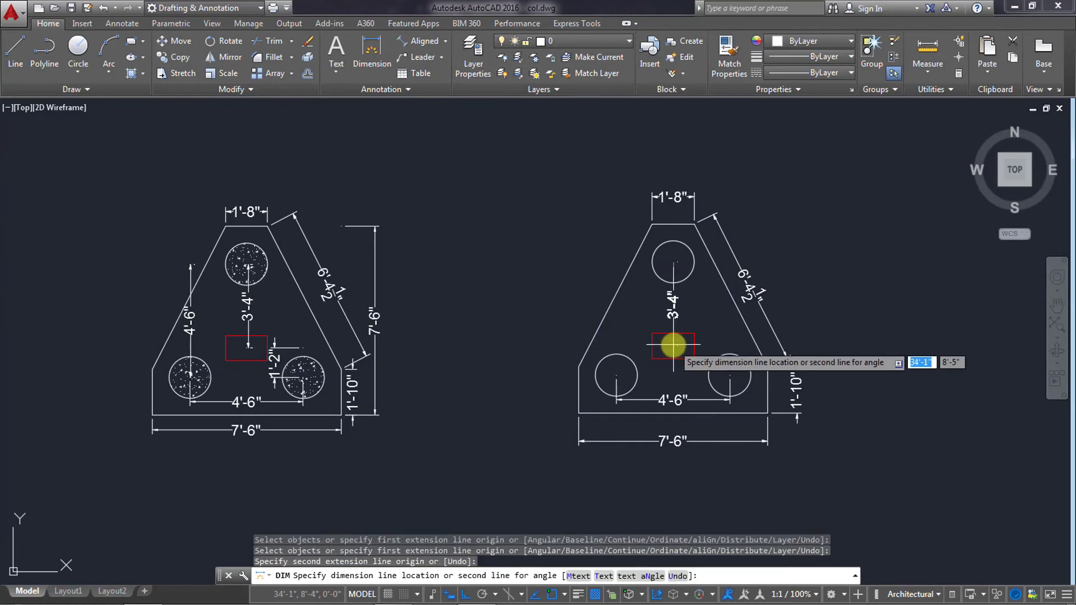
pyautogui.click(673, 350)
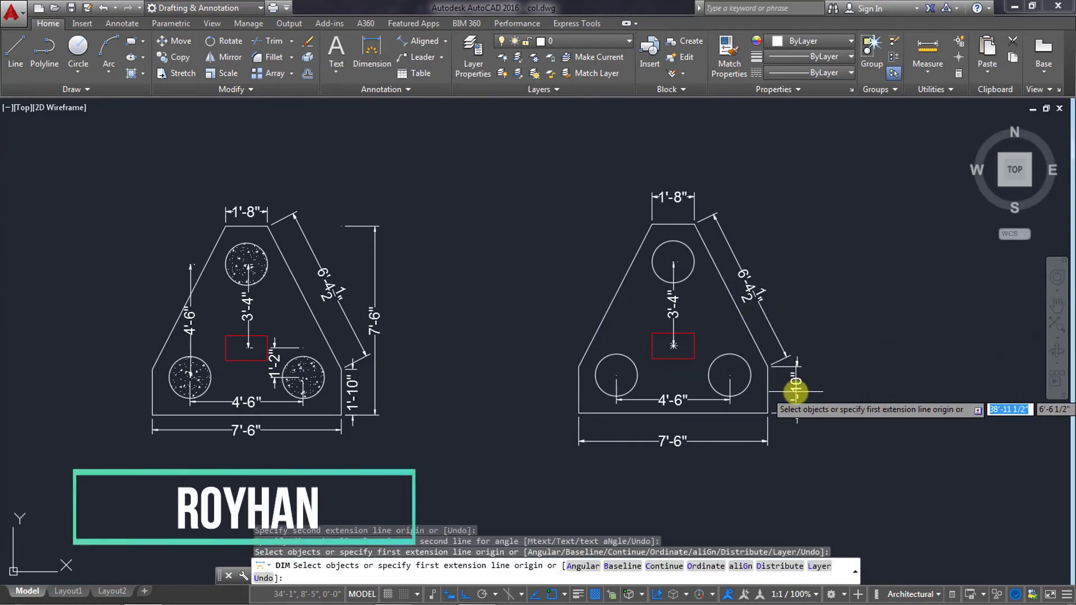
pyautogui.click(729, 375)
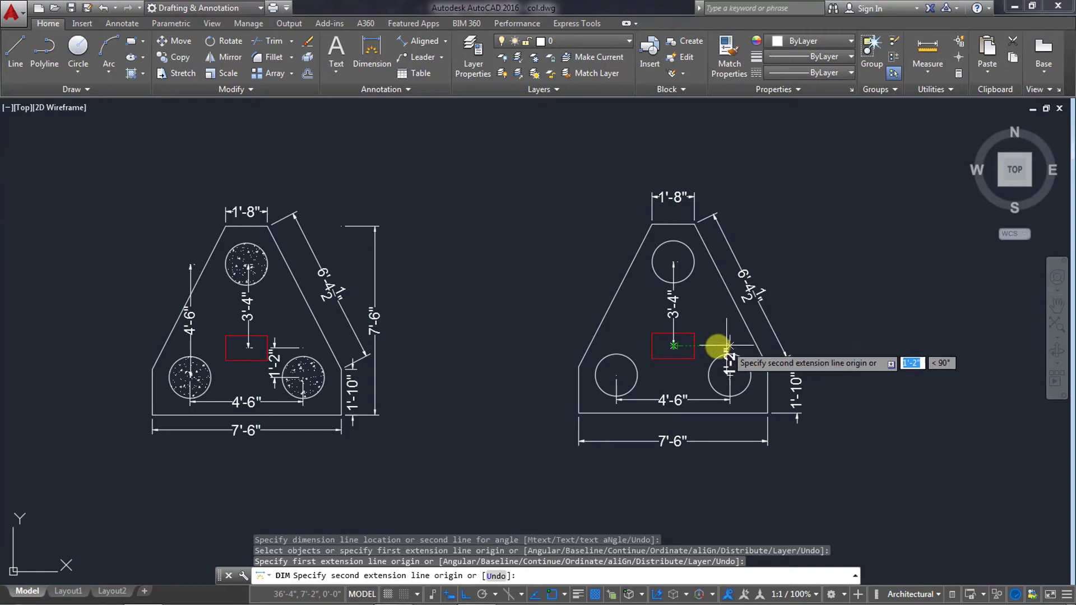
pyautogui.click(700, 347)
pyautogui.click(701, 347)
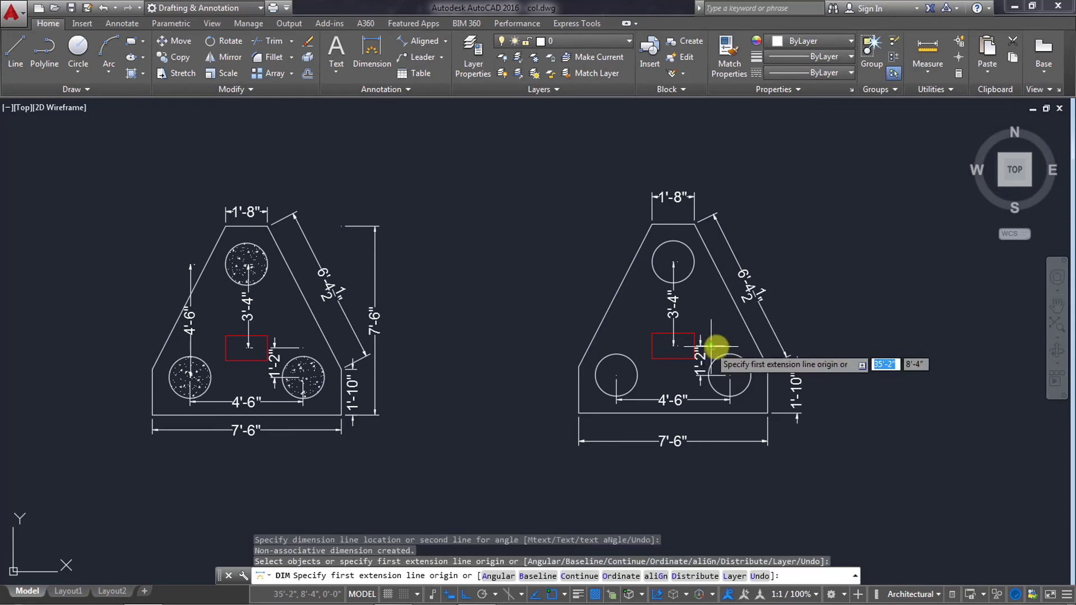
pyautogui.press('Escape')
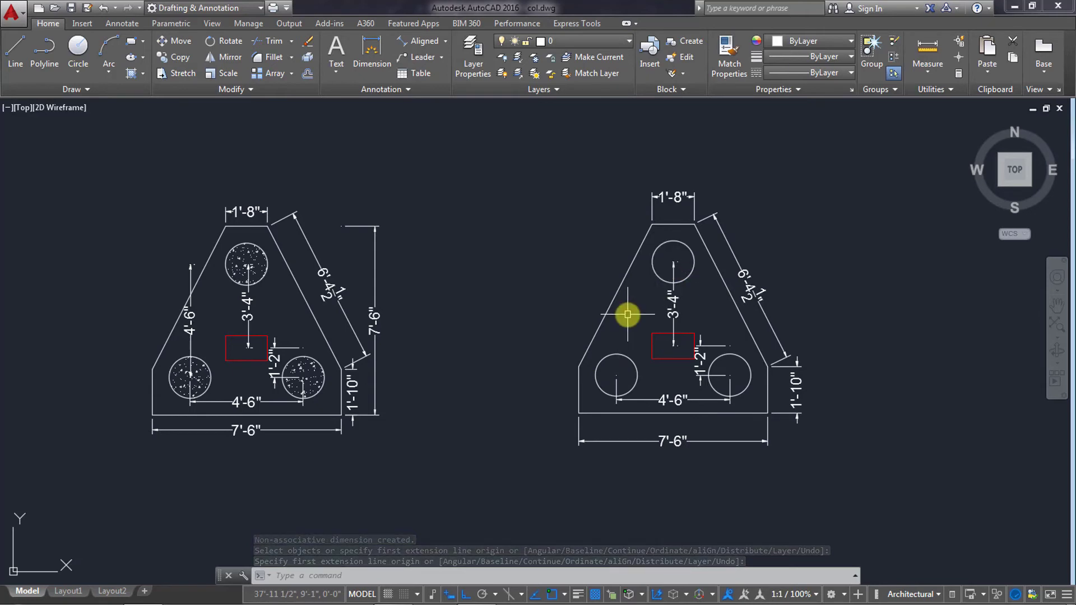
# Step: Dimension the 4'-5" vertical distance from the lower-left pile centre to the top pile level, placed left of the cap
pyautogui.click(373, 53)
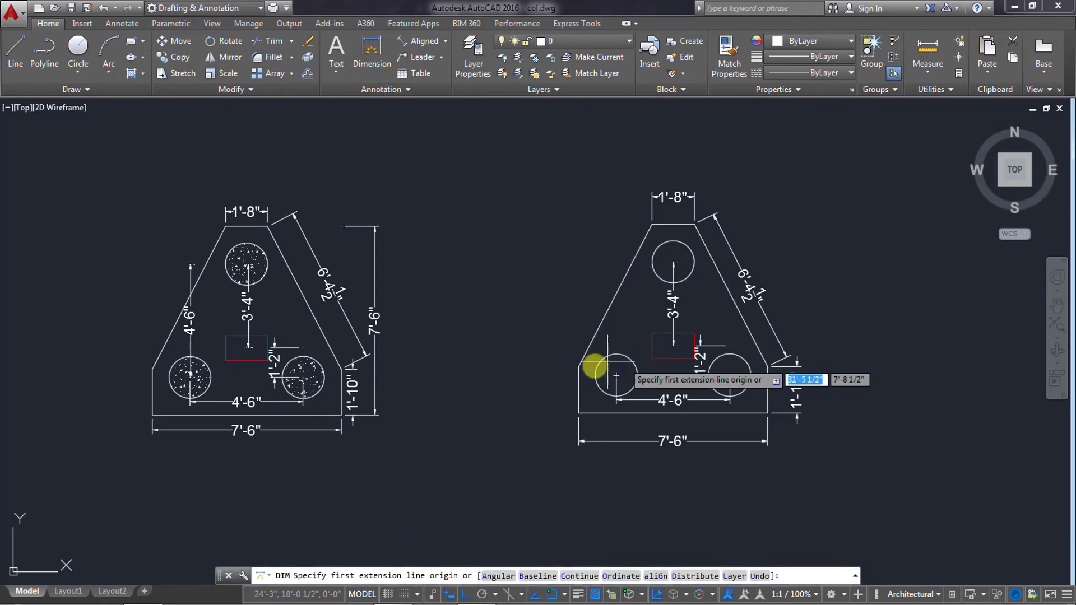
pyautogui.click(616, 376)
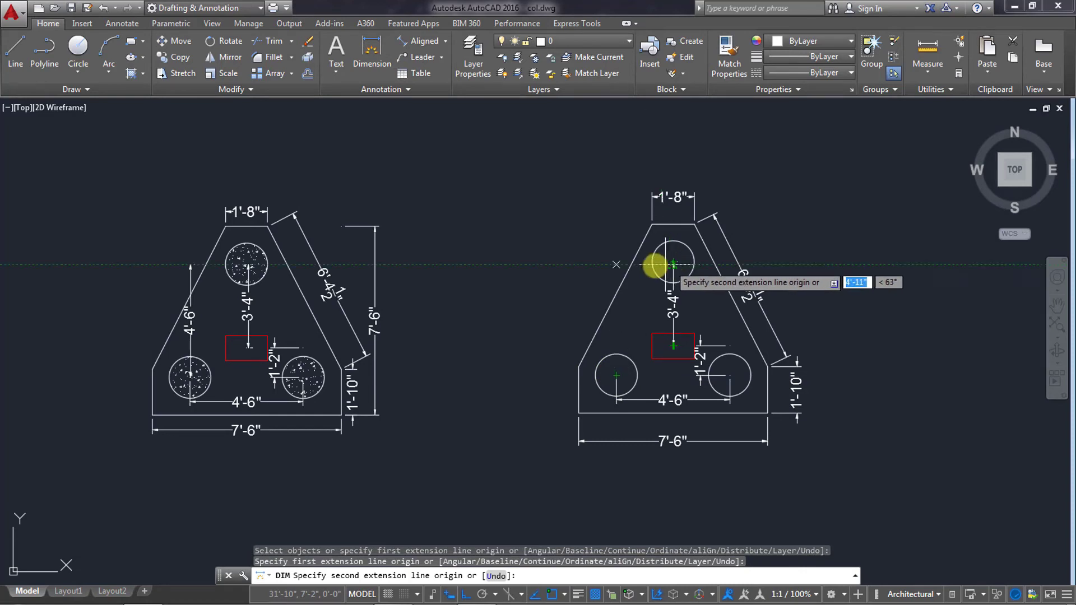
pyautogui.click(615, 263)
pyautogui.press('Escape')
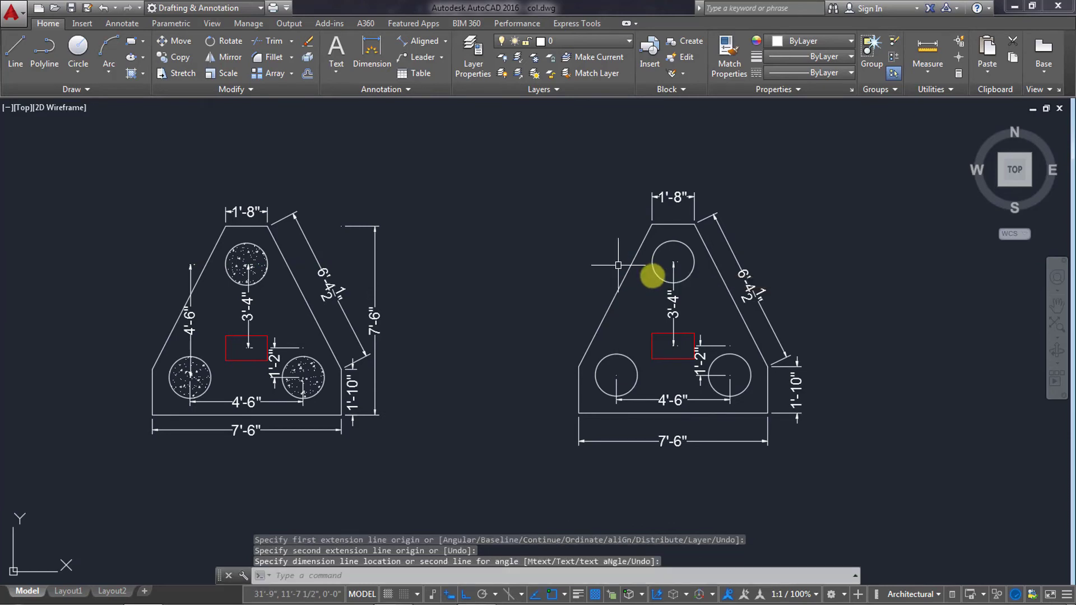
pyautogui.click(361, 52)
pyautogui.click(617, 375)
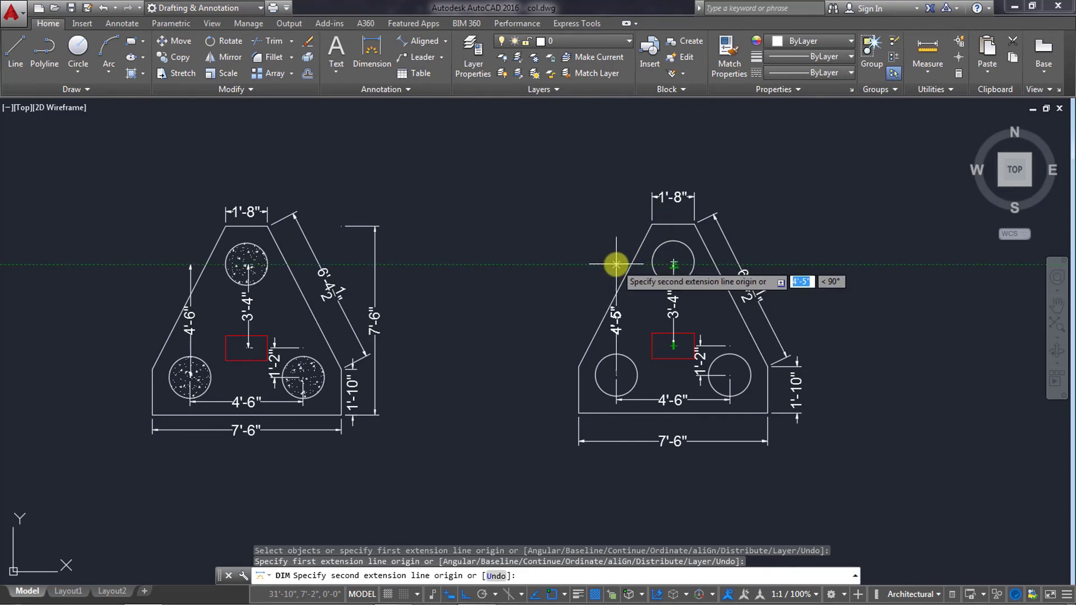
pyautogui.click(615, 264)
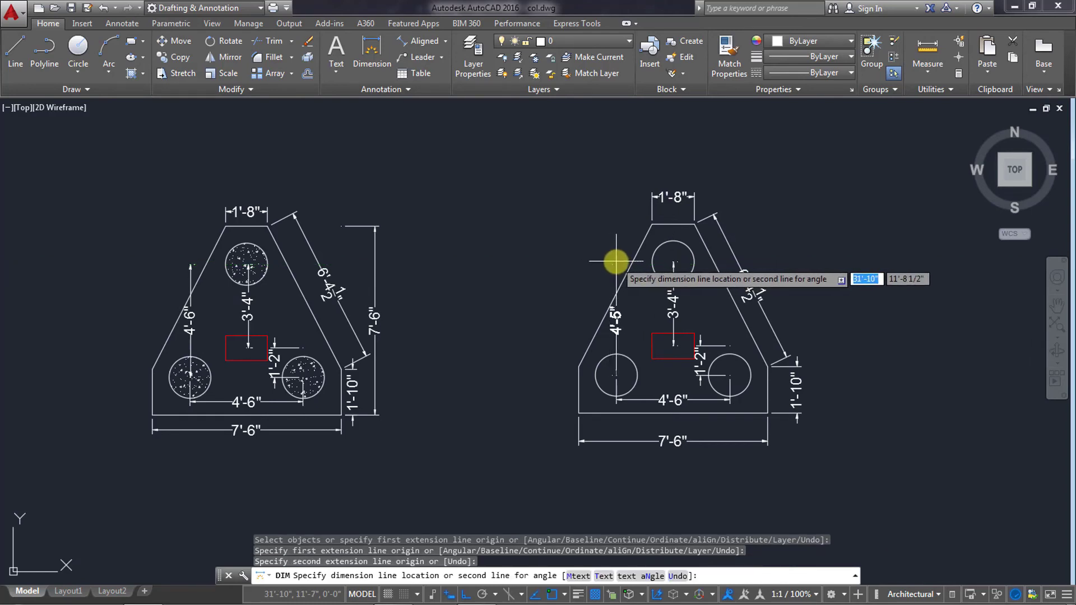
pyautogui.click(615, 261)
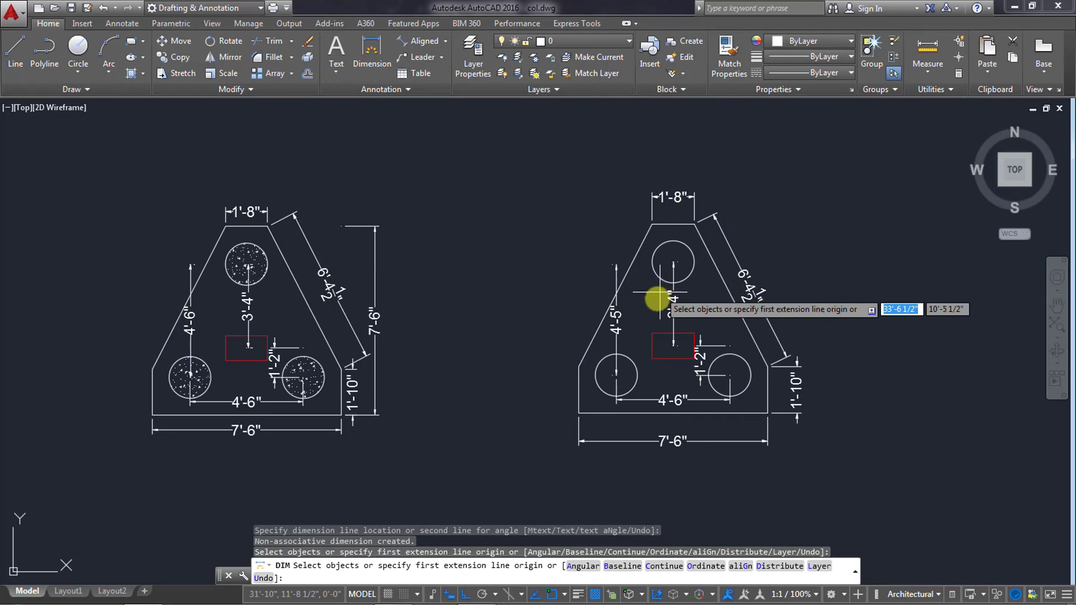
pyautogui.press('Return')
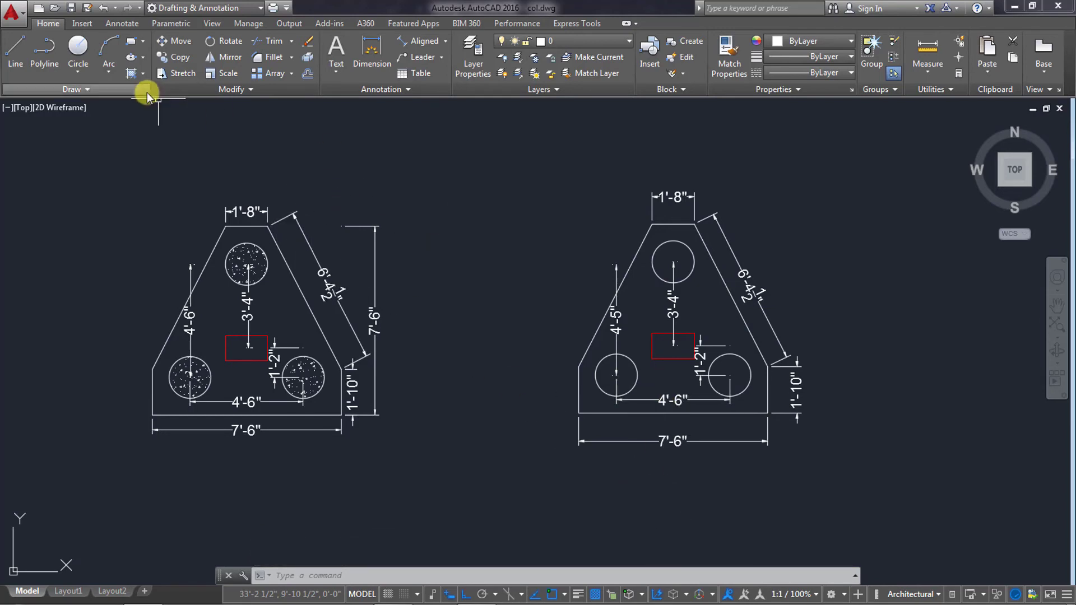
# Step: Fill the pile circles with the AR-CONC concrete hatch pattern
pyautogui.click(134, 75)
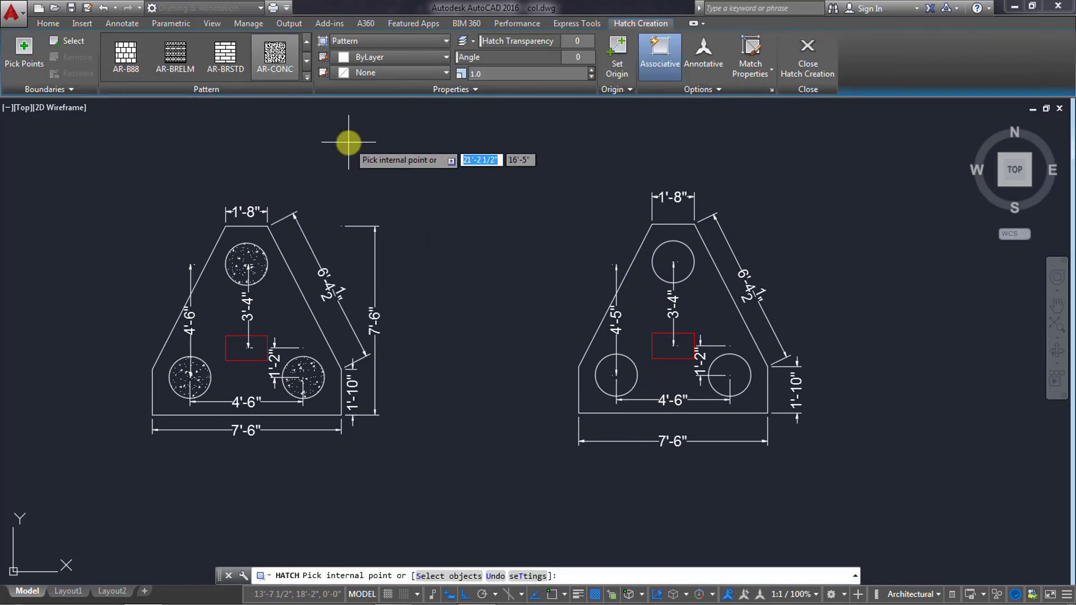
pyautogui.click(308, 78)
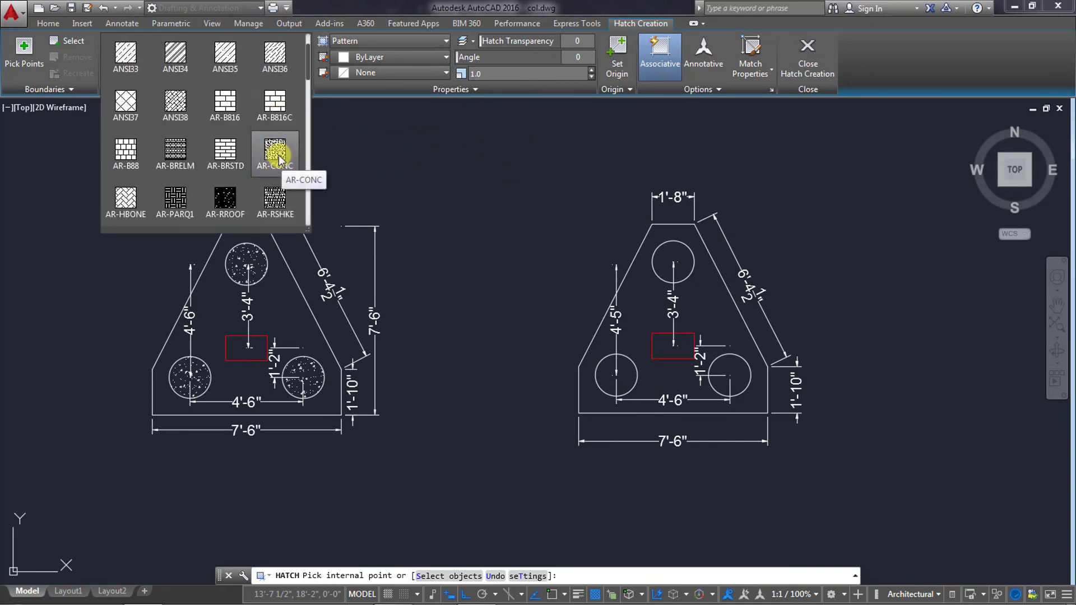
pyautogui.click(278, 160)
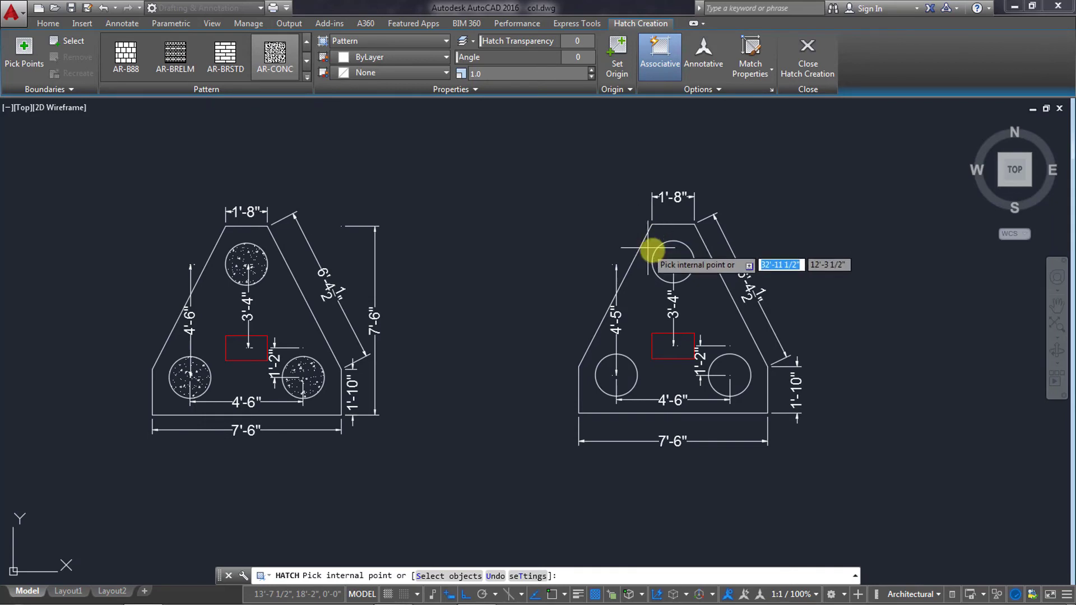
pyautogui.click(624, 372)
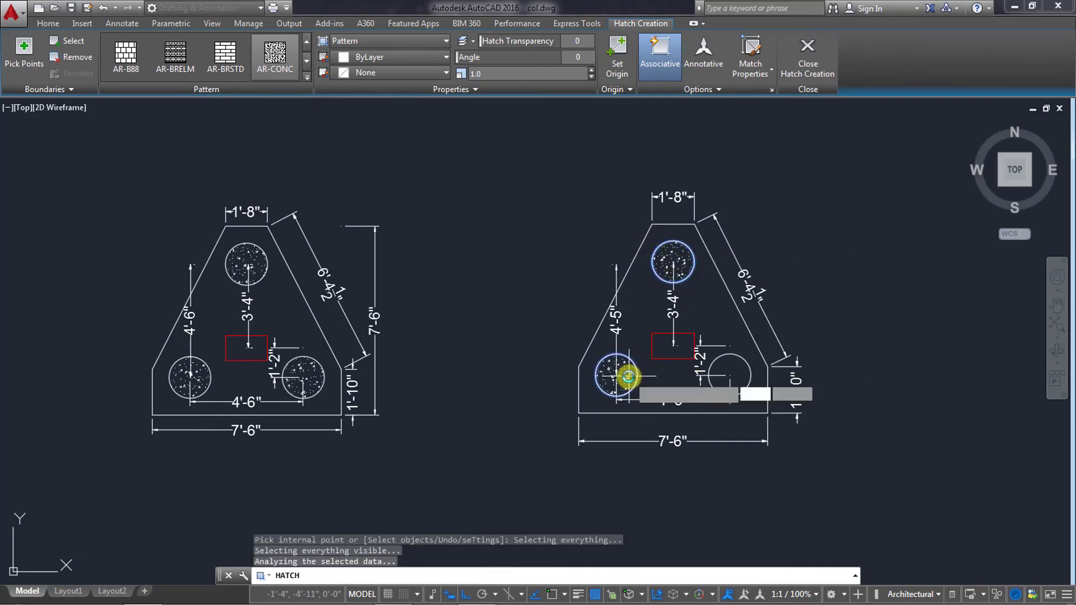
pyautogui.click(734, 371)
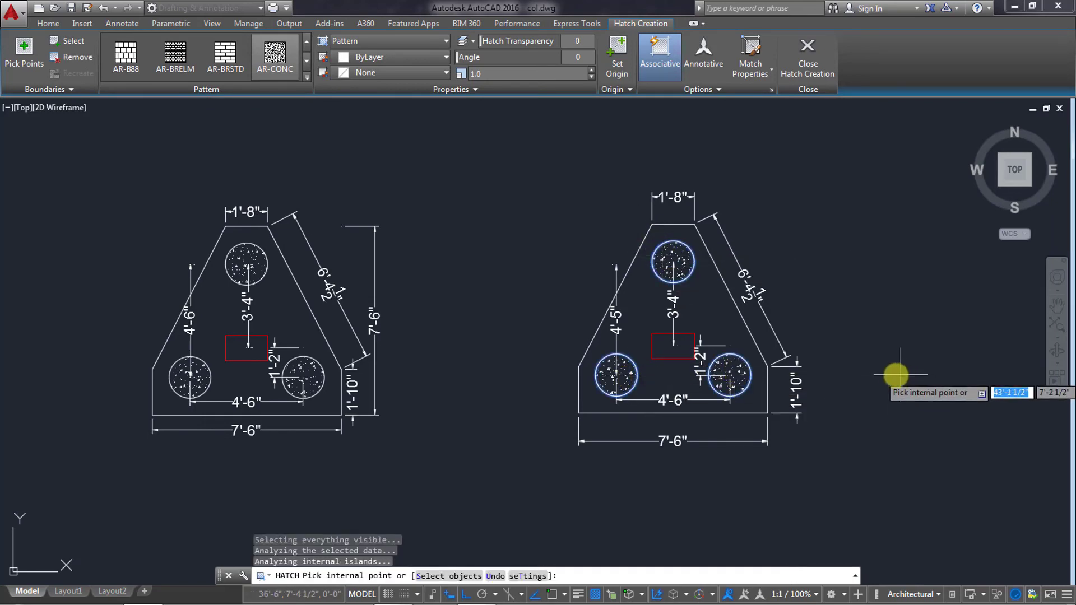
pyautogui.press('Return')
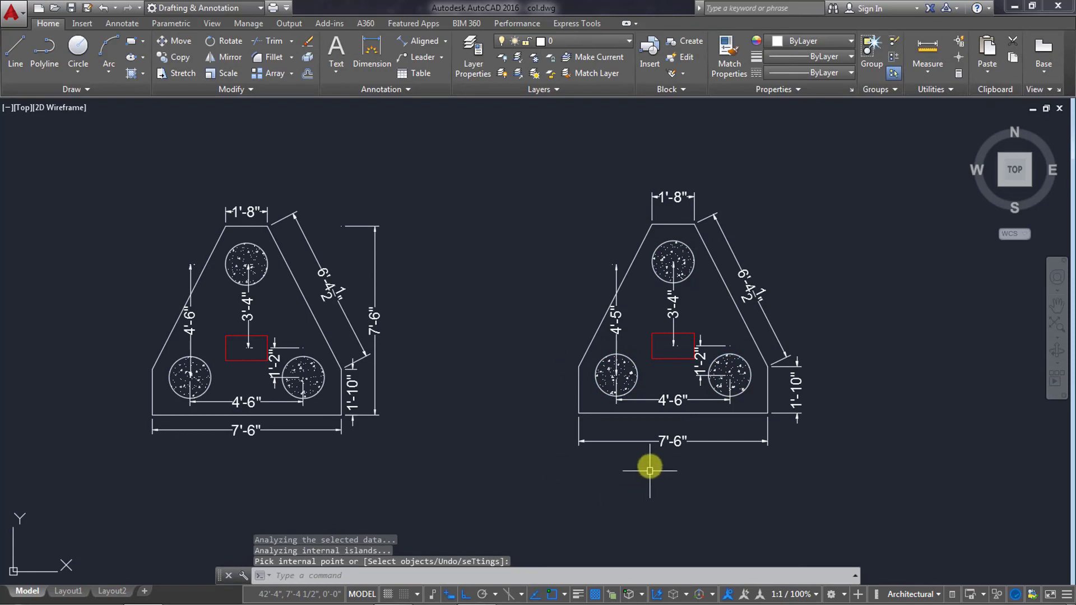
# Step: Delete the incorrect 4'-5" dimension on the copy
pyautogui.moveTo(651, 489); pyautogui.dragTo(640, 488, button='middle')
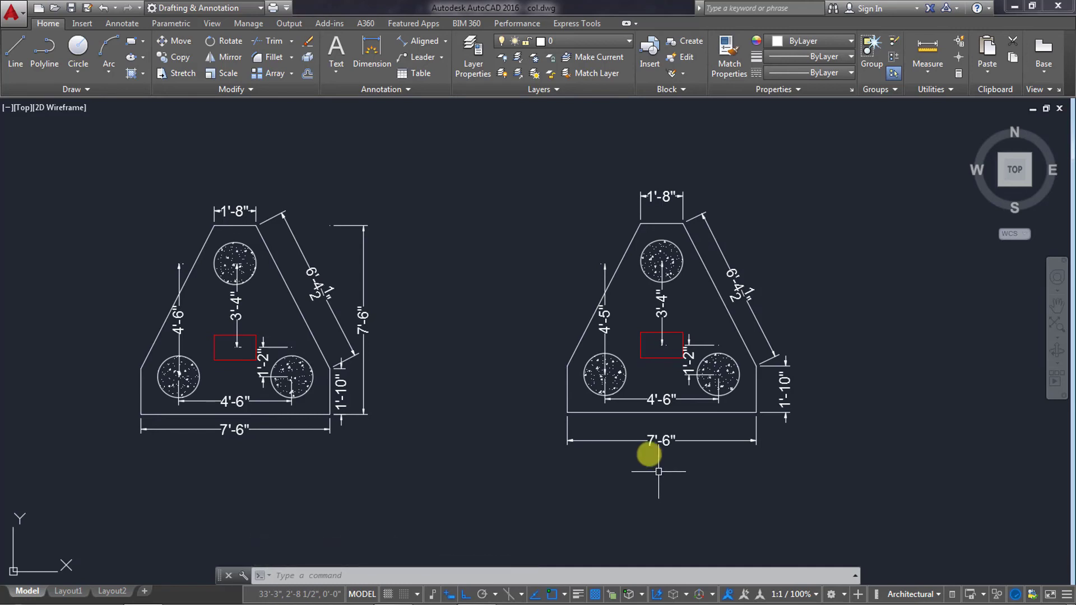
pyautogui.click(604, 315)
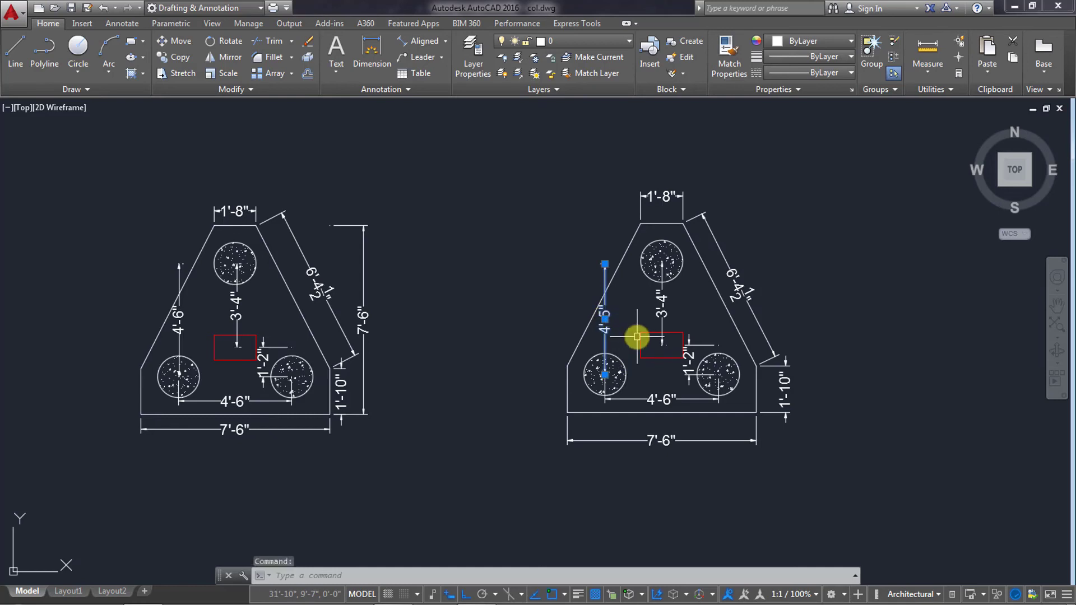
pyautogui.press('Delete')
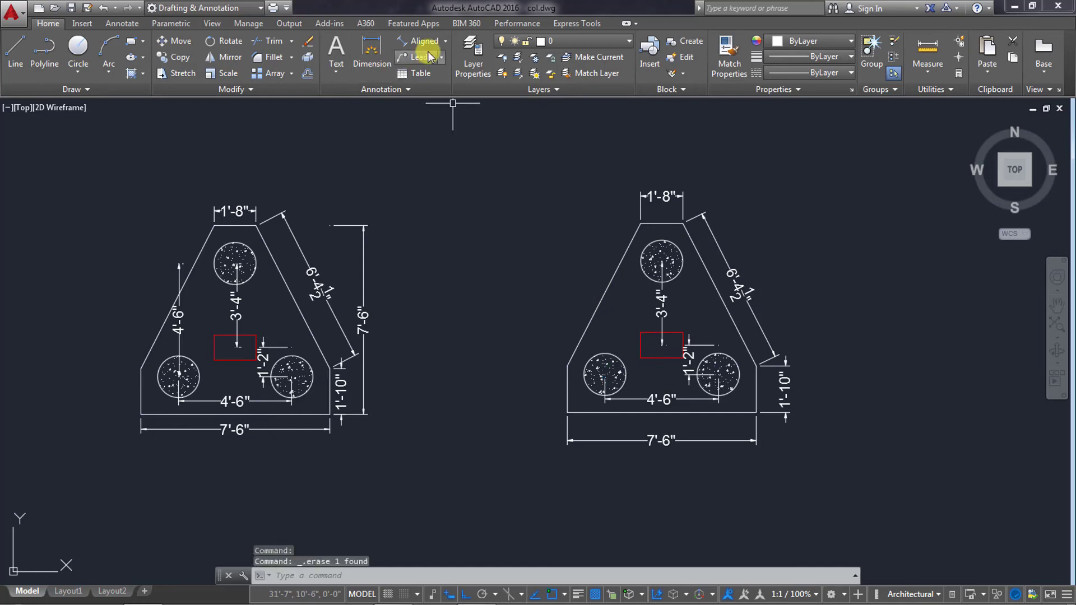
# Step: Add a 4'-6" vertical dimension from the lower-left pile centre to the top pile level, left of the cap
pyautogui.click(372, 49)
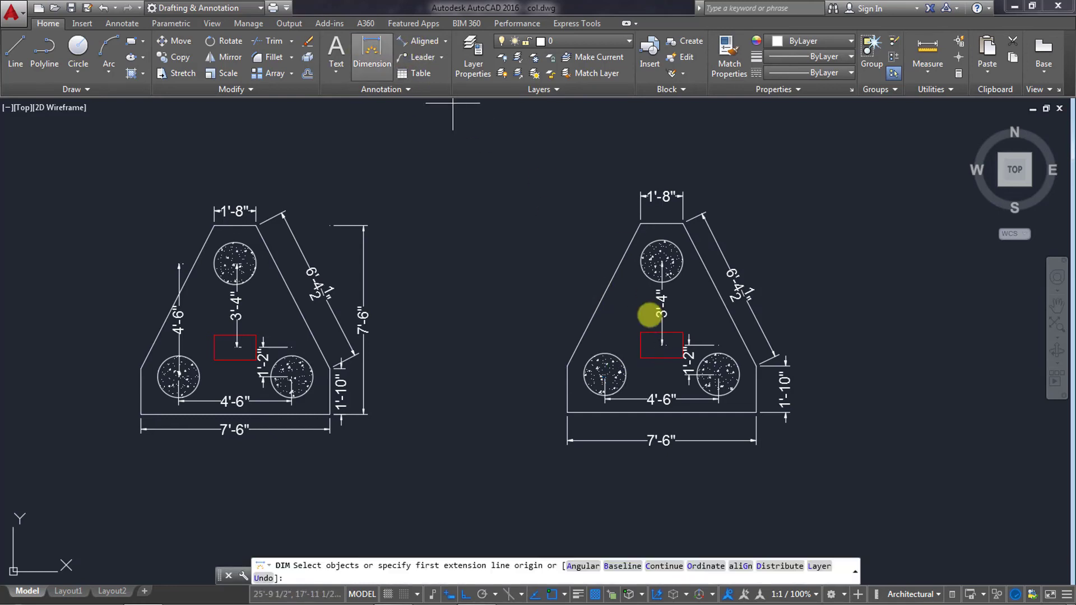
pyautogui.click(604, 375)
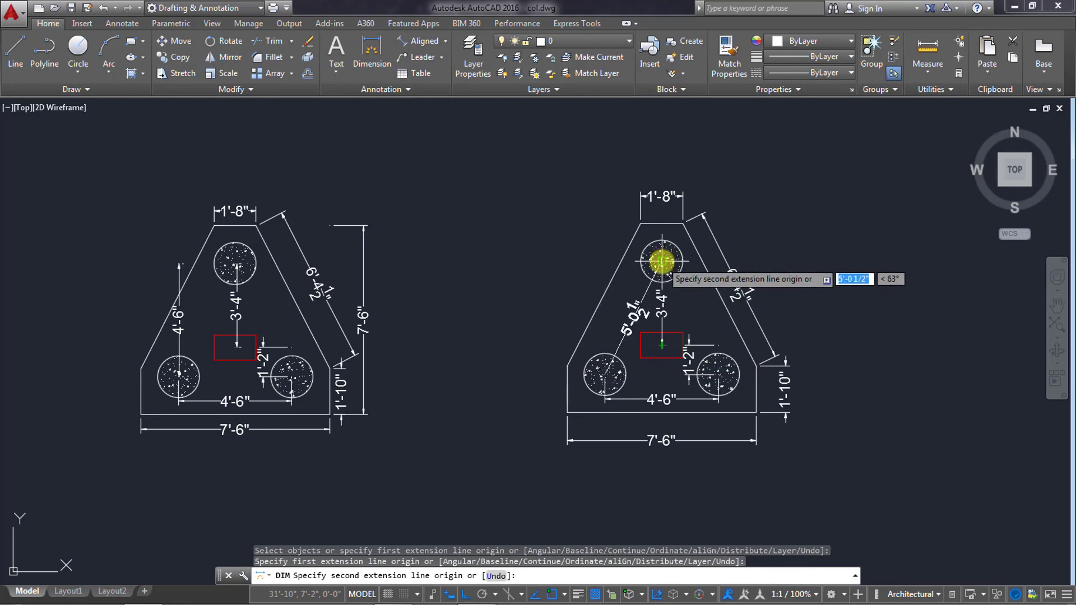
pyautogui.click(604, 261)
pyautogui.press('Escape')
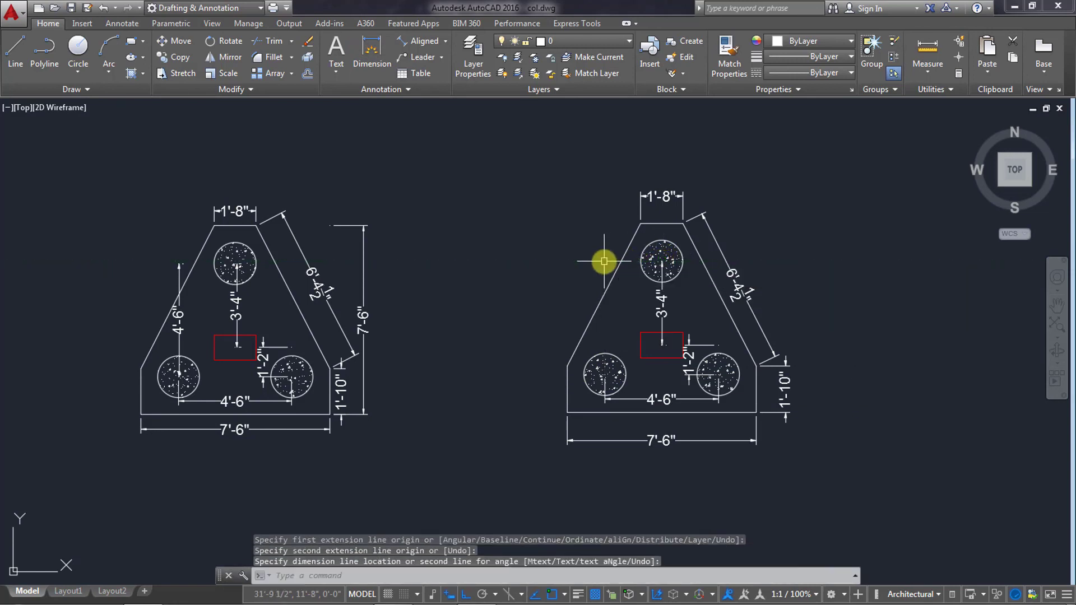
pyautogui.click(368, 54)
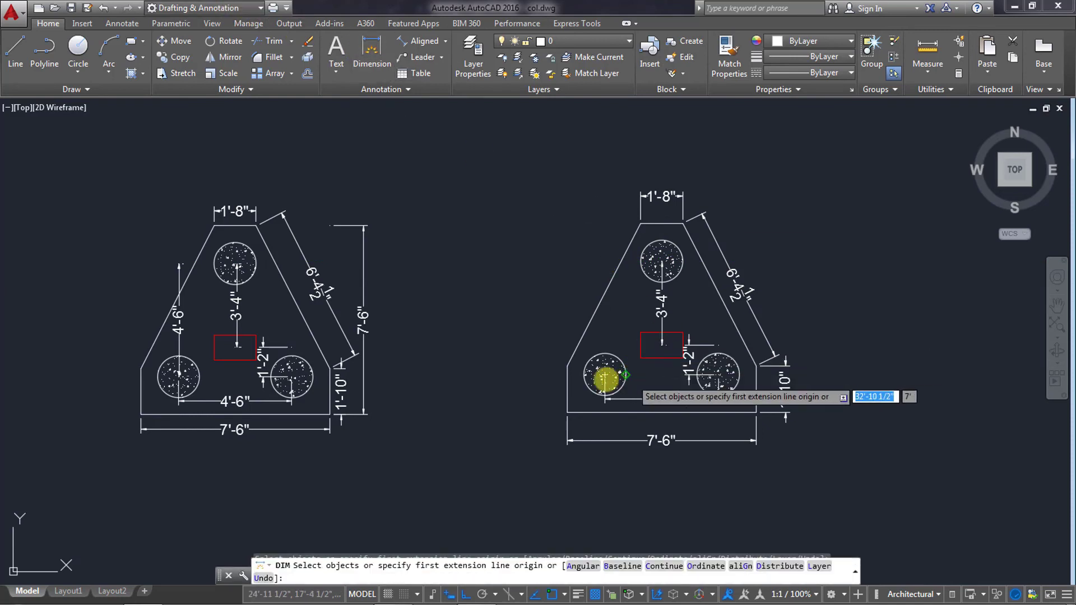
pyautogui.click(604, 373)
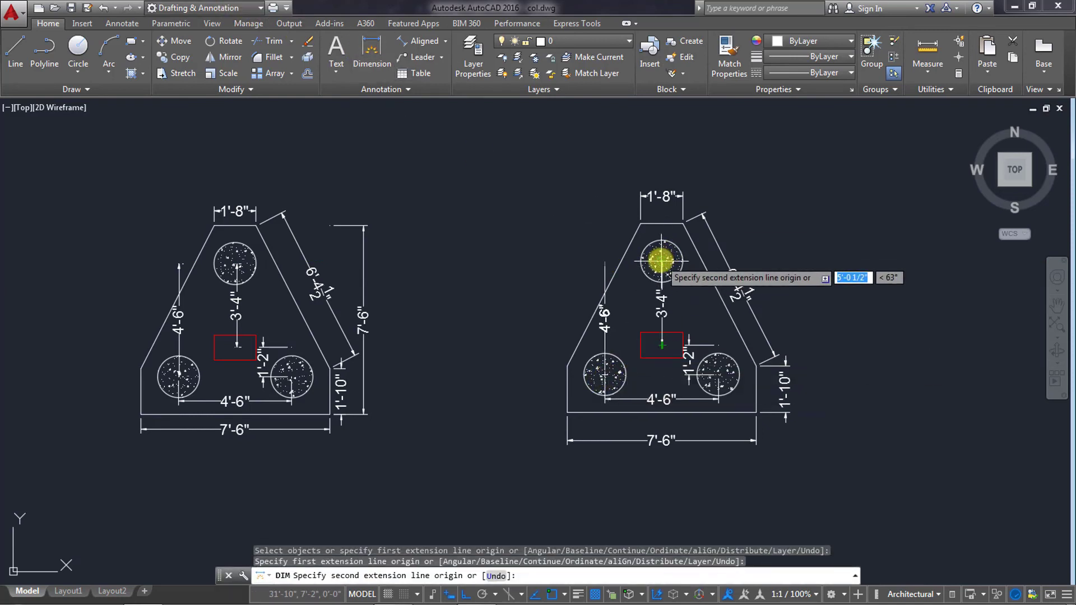
pyautogui.click(604, 260)
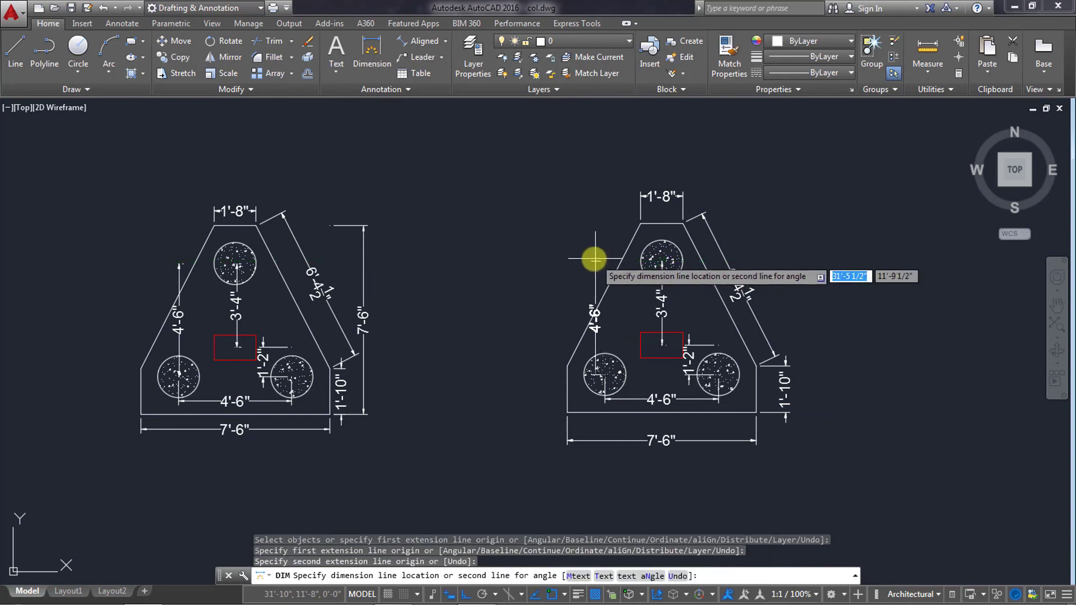
pyautogui.click(597, 258)
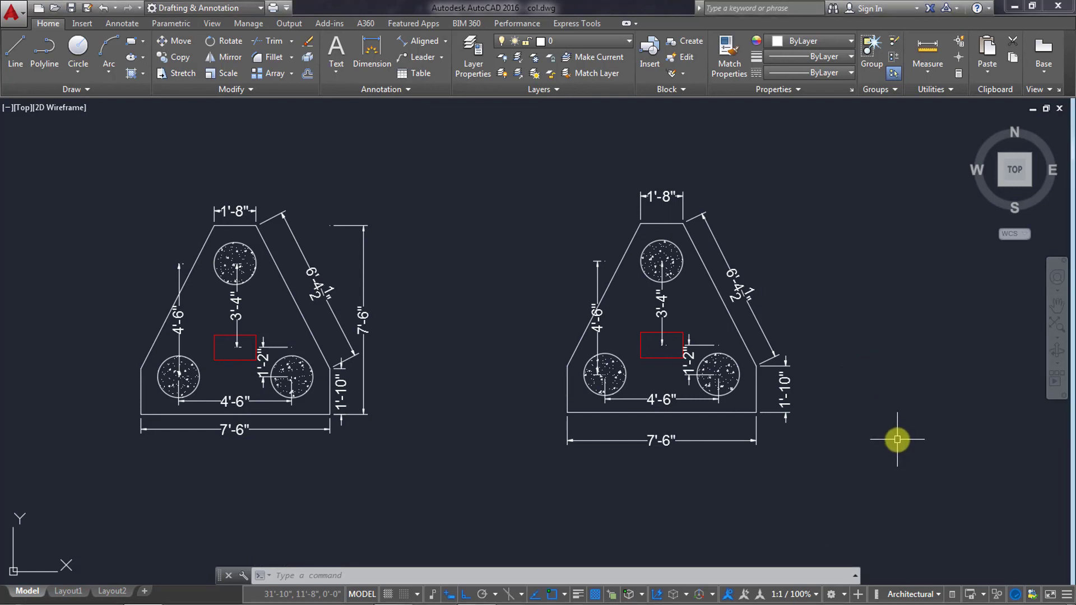
# Step: Dimension the 7'-6" overall height from the cap's bottom-right corner to its top edge, placed on the right
pyautogui.click(371, 49)
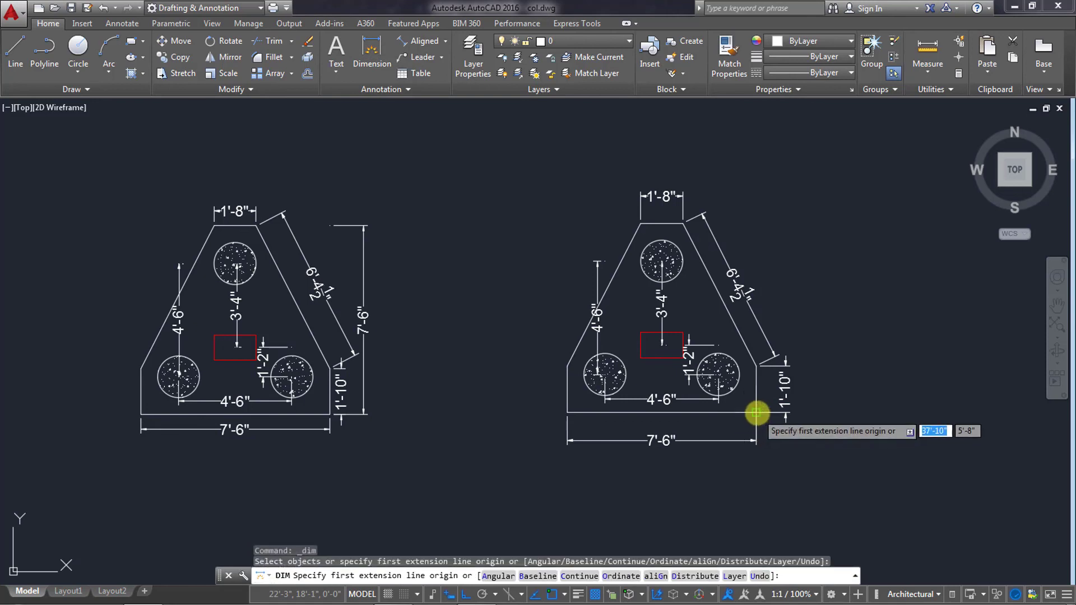
pyautogui.click(755, 412)
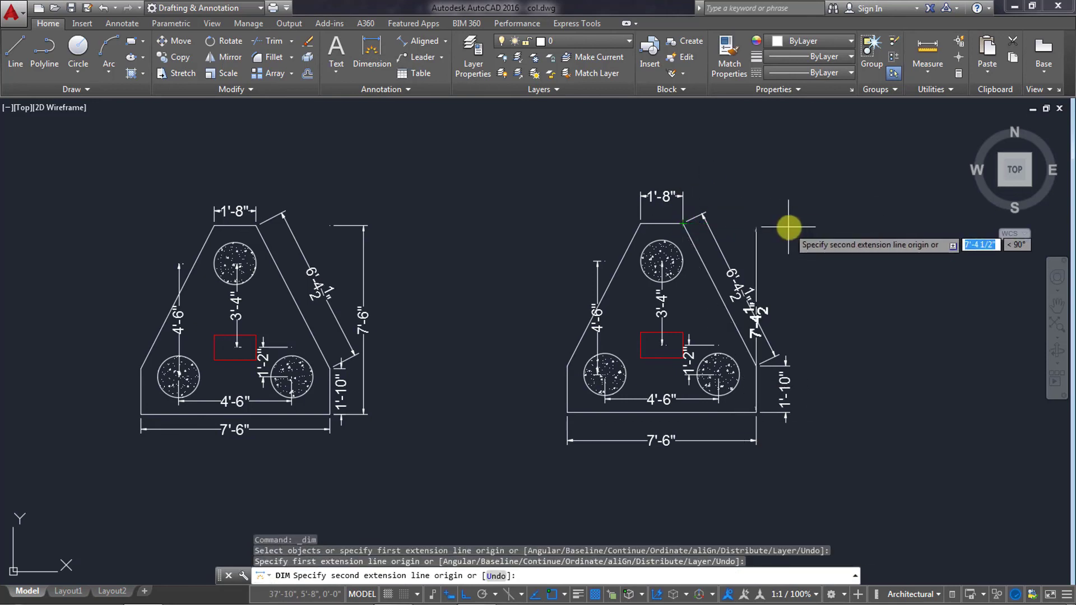
pyautogui.click(756, 223)
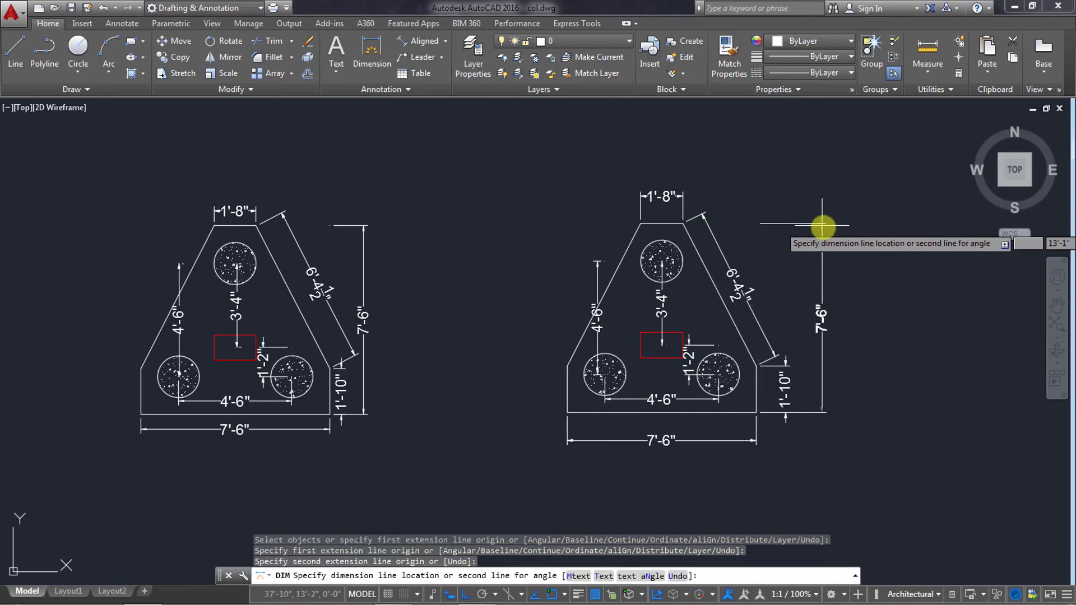
pyautogui.click(811, 230)
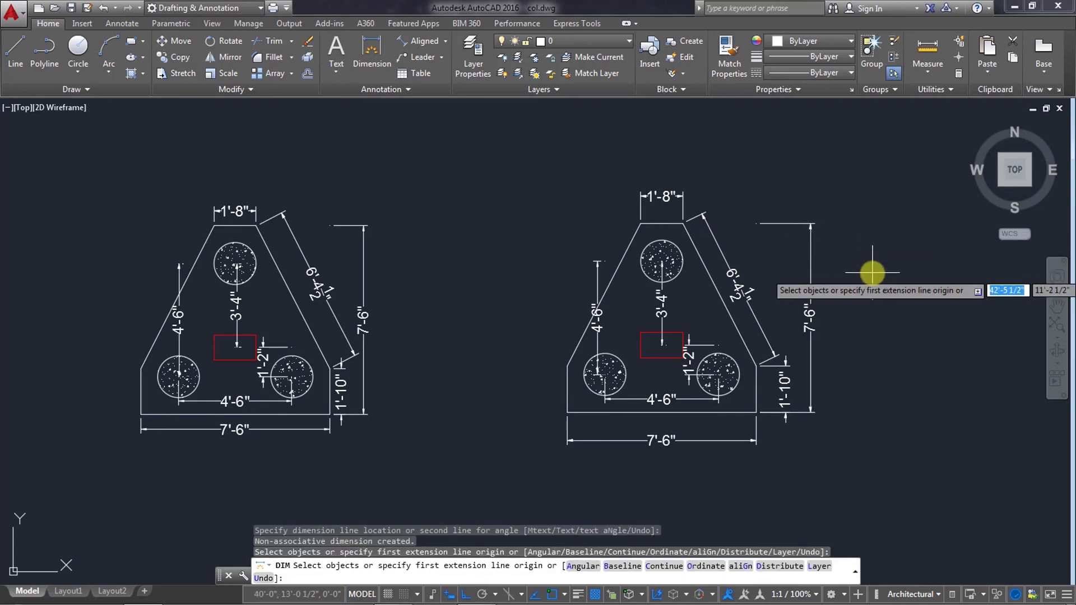
pyautogui.press('Return')
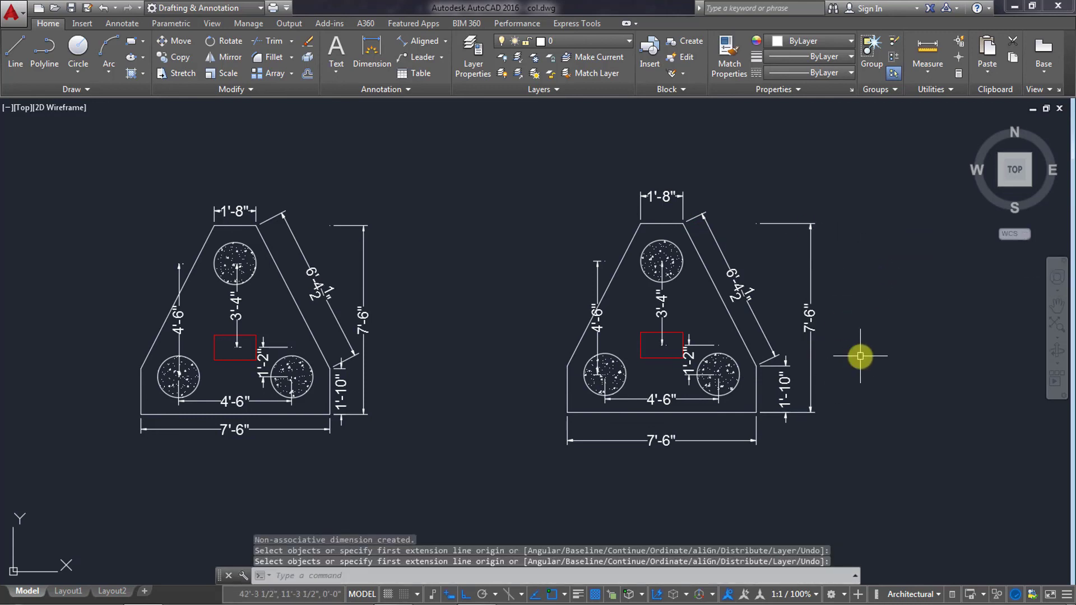